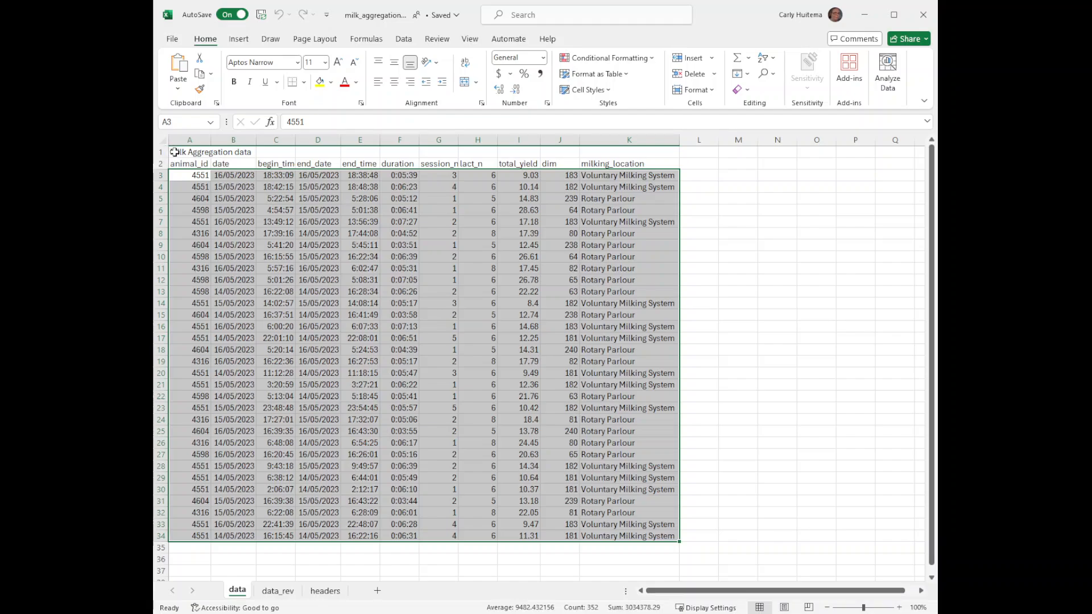
Step: Examine the title and column headers on the data sheet, the cleaned table on data_rev, and the headers sheet
{"action": "left_click", "coordinate": [177, 153]}
{"action": "left_click_drag", "start_coordinate": [183, 164], "coordinate": [644, 164]}
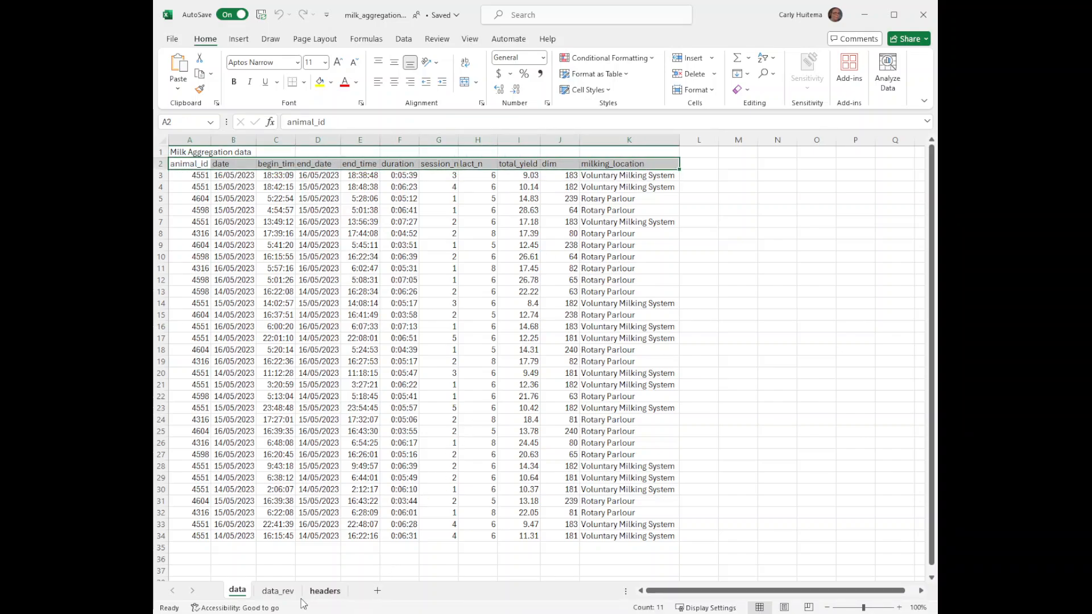
{"action": "left_click", "coordinate": [278, 591]}
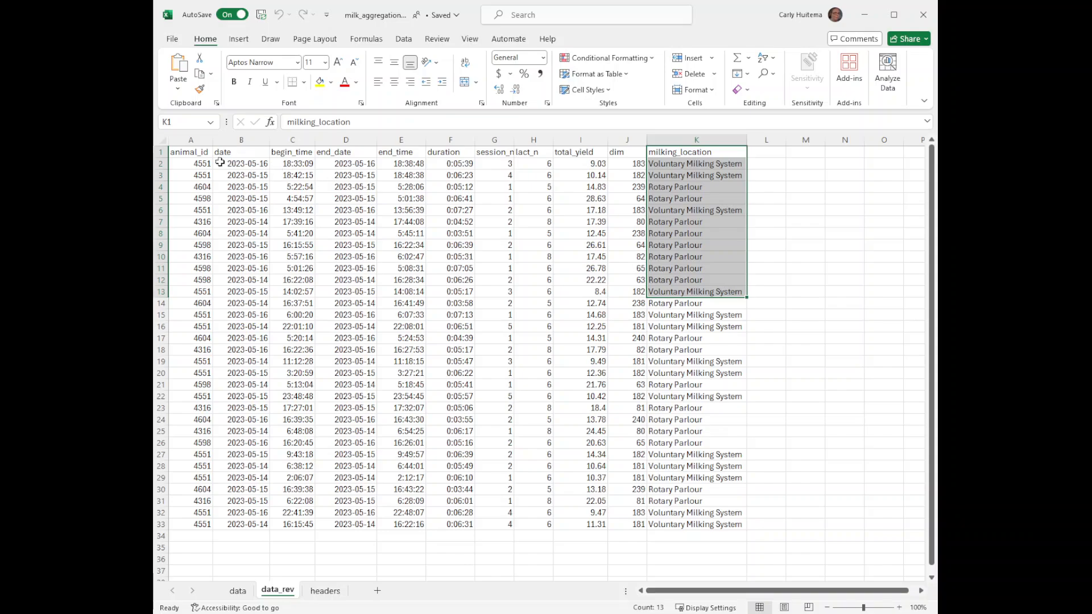
{"action": "left_click_drag", "start_coordinate": [199, 151], "coordinate": [712, 308]}
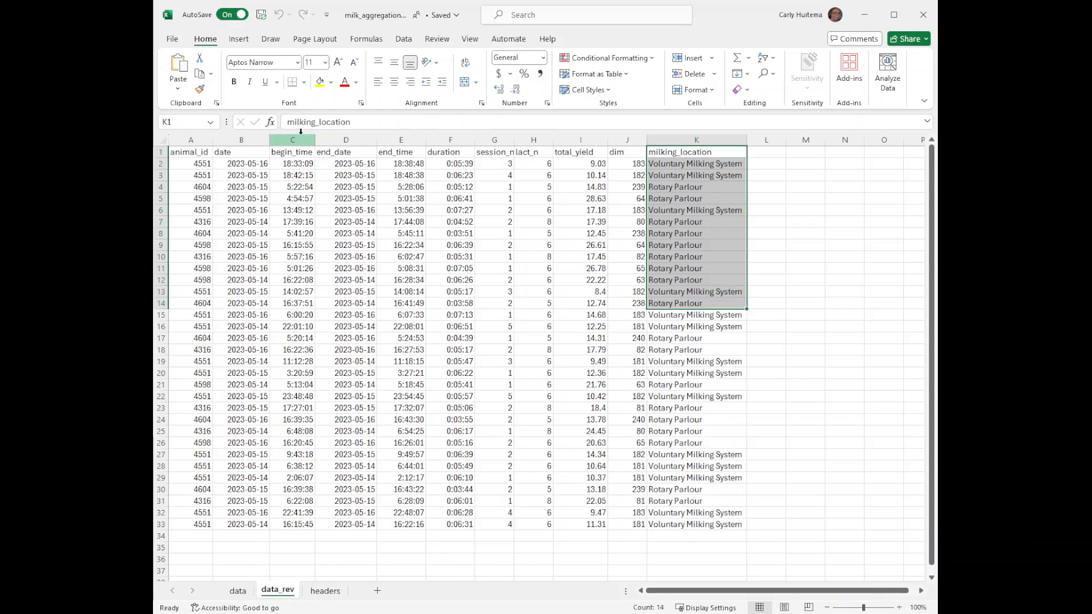
{"action": "left_click", "coordinate": [190, 152]}
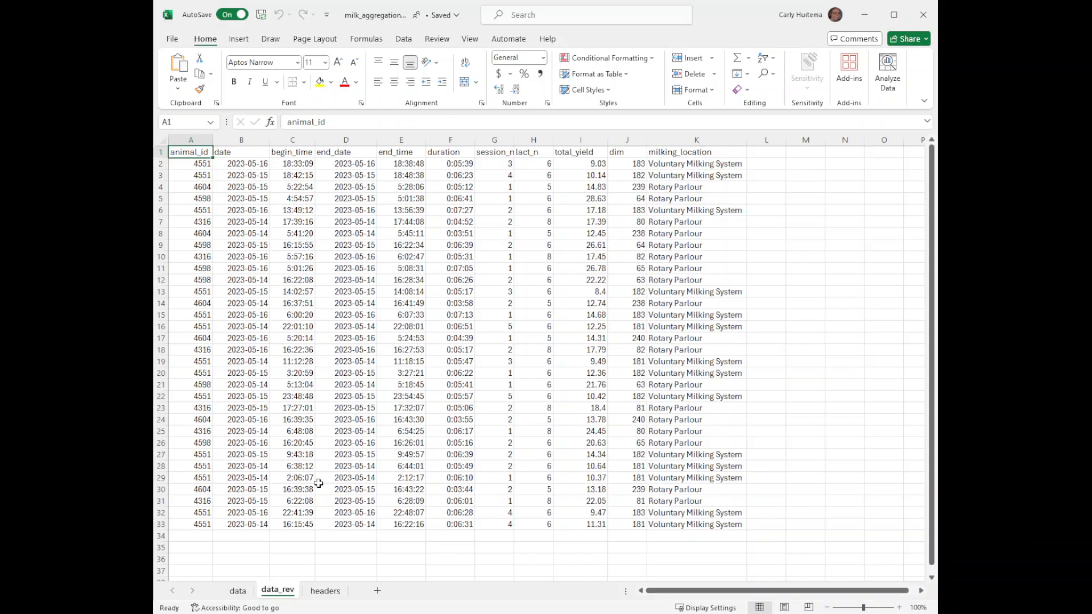
{"action": "left_click", "coordinate": [329, 591]}
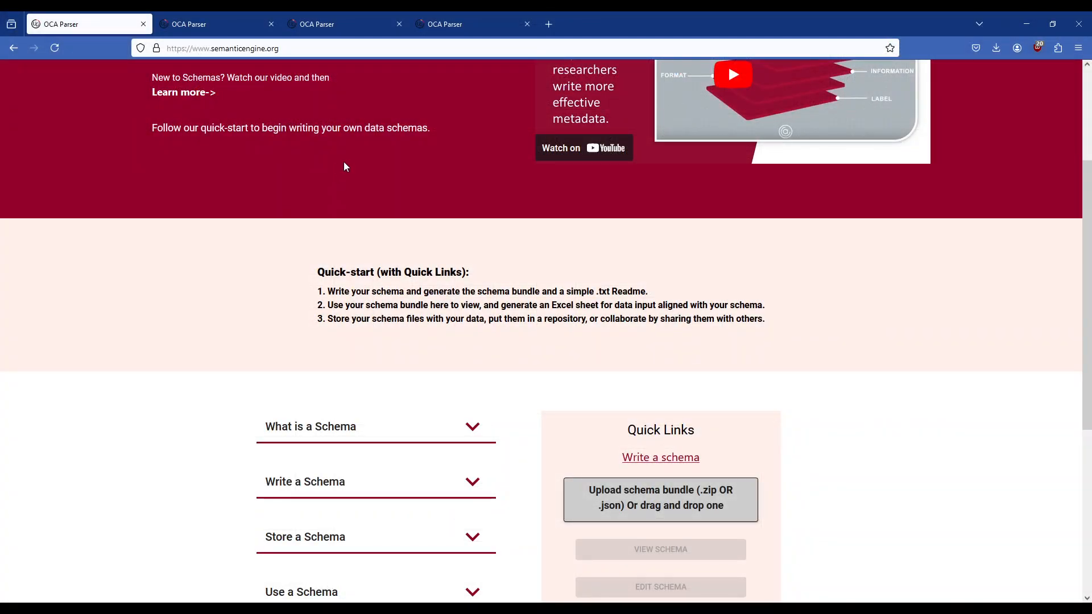
Step: In the browser, review the Semantic Engine home page and its Write a Schema section, then open the schema writer
{"action": "scroll", "coordinate": [595, 244], "scroll_direction": "up", "scroll_amount": 3}
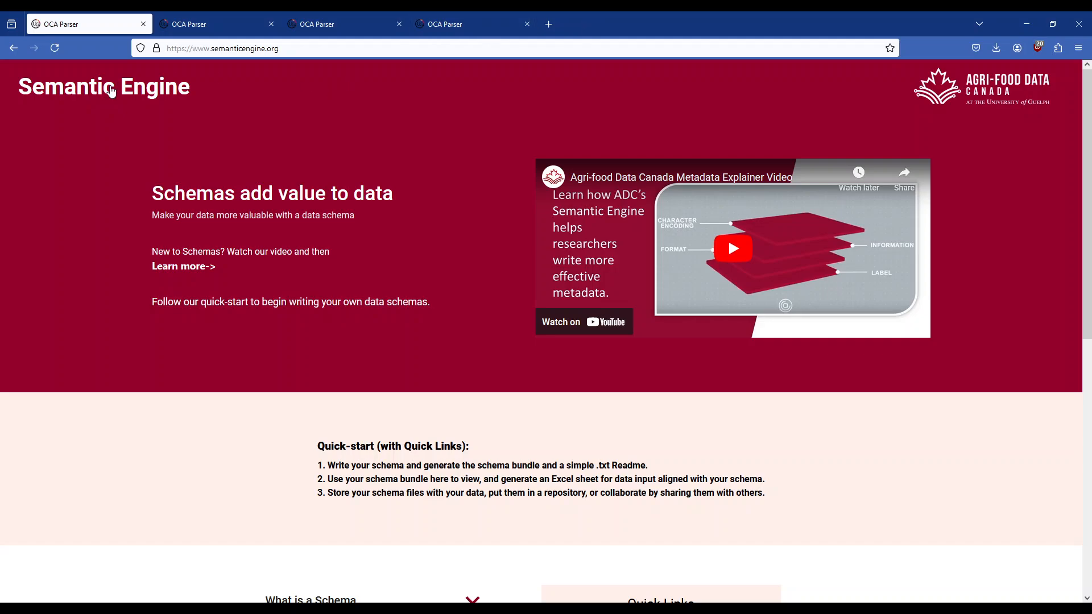
{"action": "scroll", "coordinate": [653, 301], "scroll_direction": "down", "scroll_amount": 5}
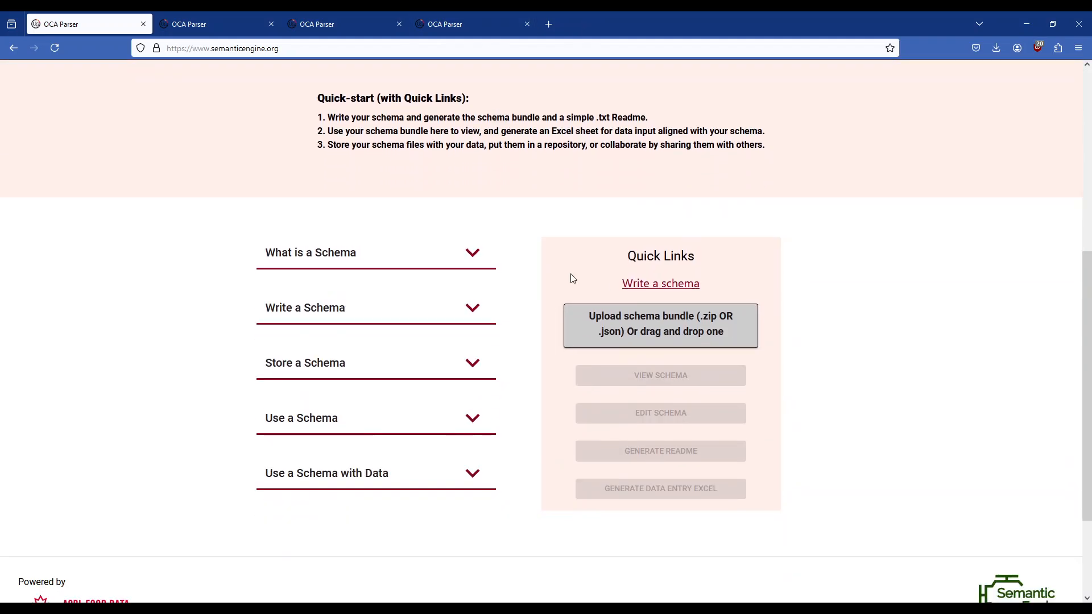
{"action": "left_click", "coordinate": [470, 309]}
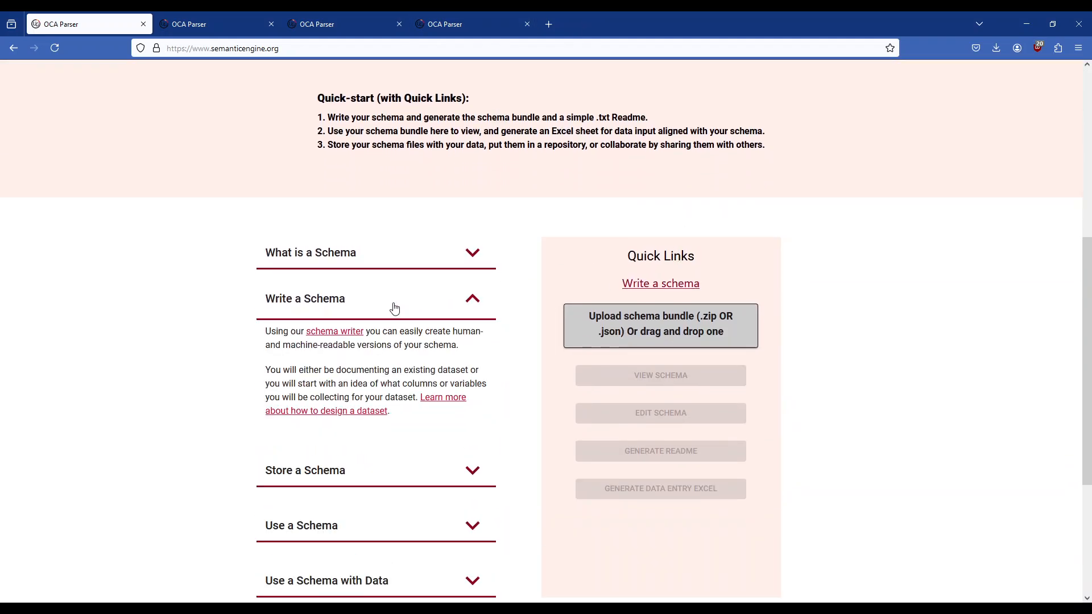
{"action": "left_click", "coordinate": [471, 310]}
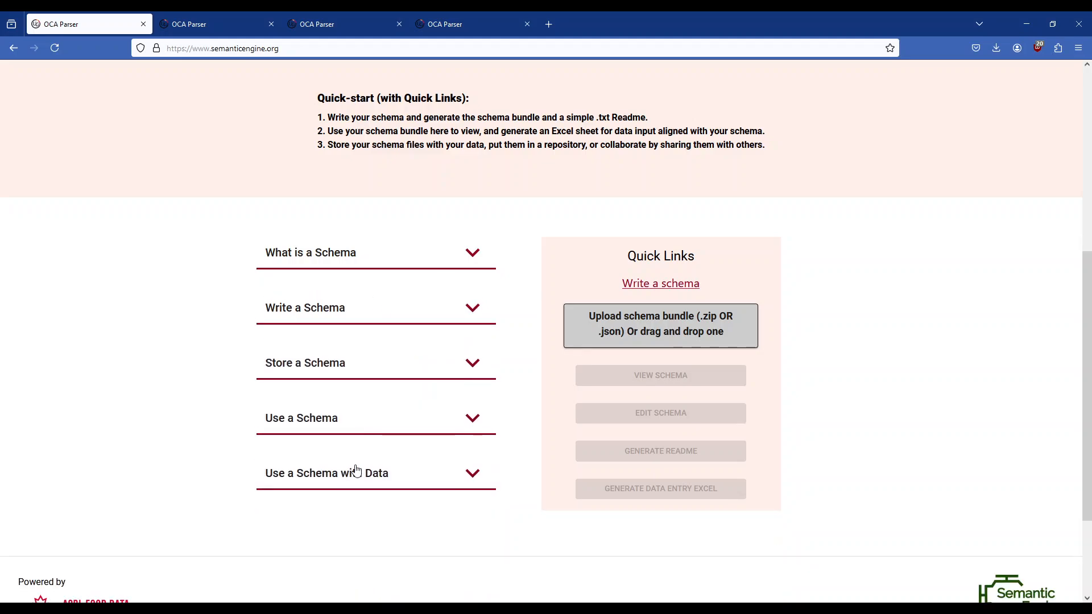
{"action": "left_click", "coordinate": [646, 286]}
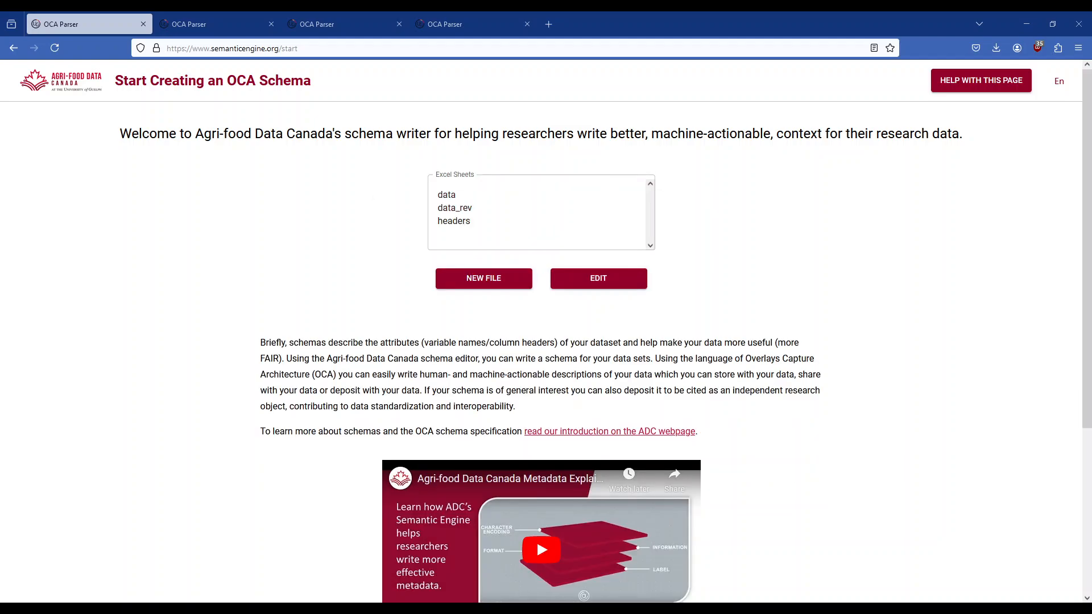
Step: Use the headers sheet of the Excel file as the attribute source and continue to the schema metadata
{"action": "left_click", "coordinate": [458, 224]}
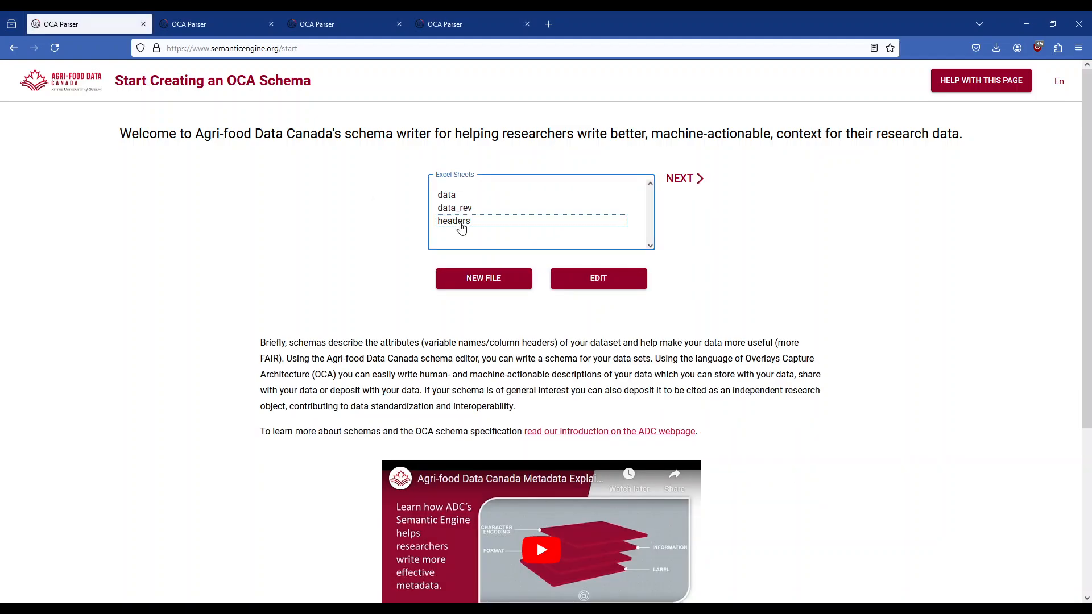
{"action": "left_click", "coordinate": [481, 223]}
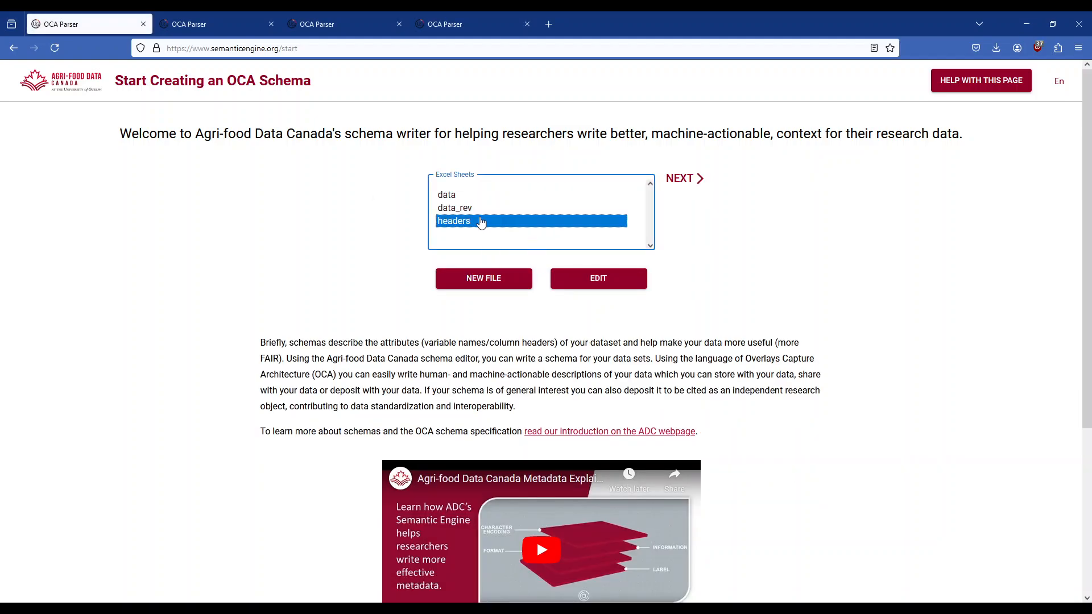
{"action": "left_click", "coordinate": [685, 180]}
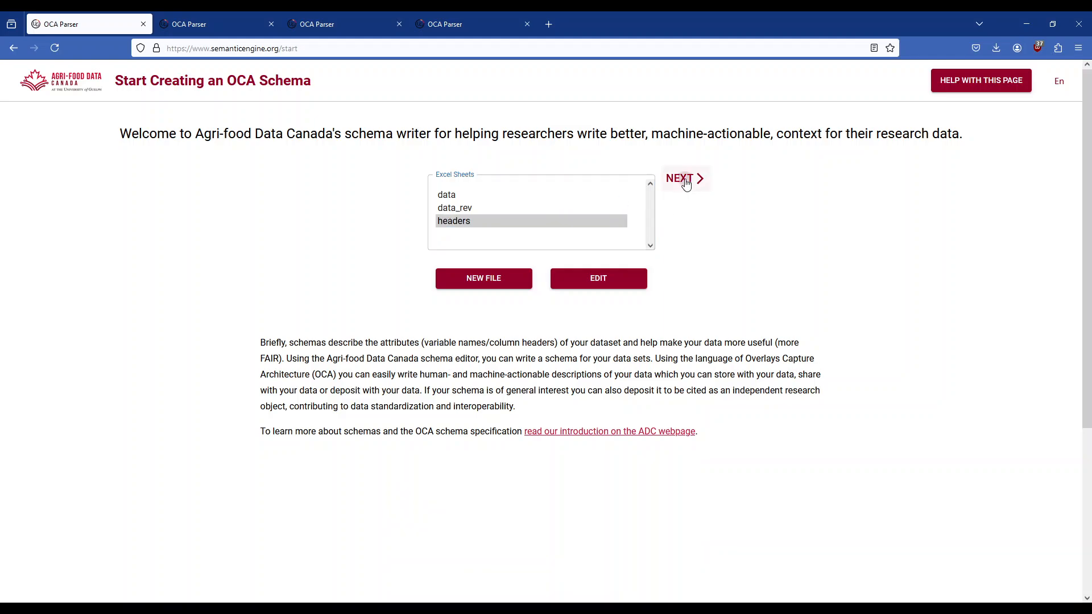
{"action": "left_click", "coordinate": [587, 374]}
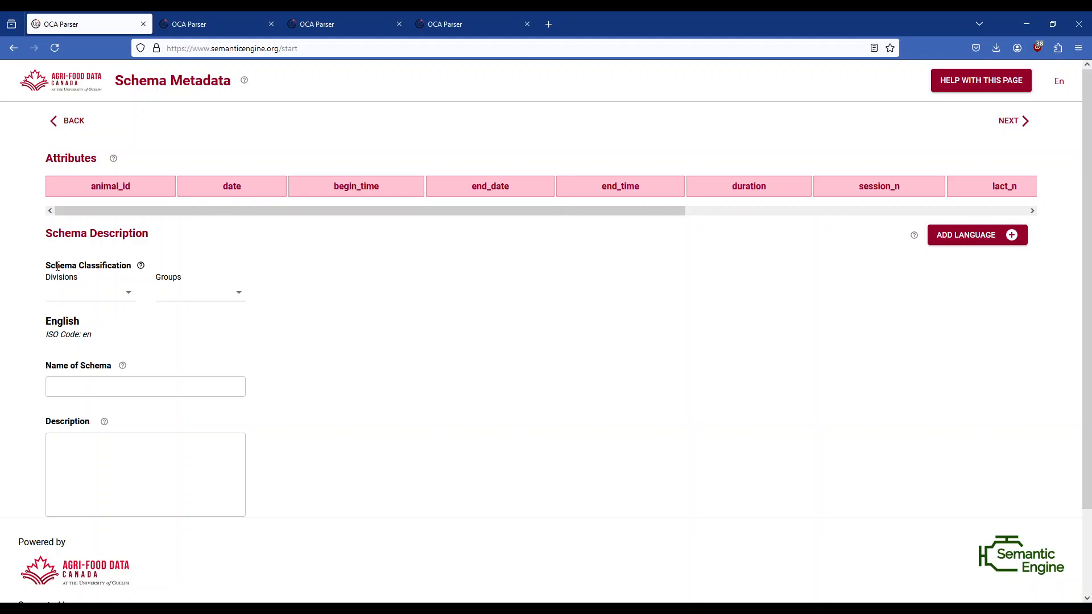
Step: Classify the schema under the division Agricultural and veterinary sciences and the group Animal and dairy science
{"action": "left_click", "coordinate": [66, 294]}
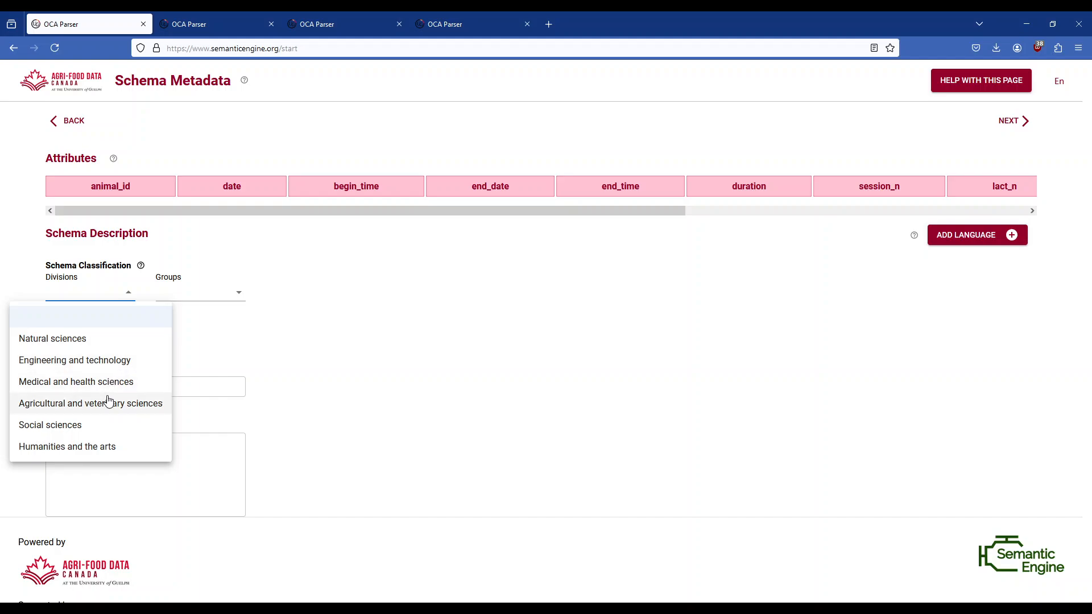
{"action": "left_click", "coordinate": [108, 401]}
{"action": "left_click", "coordinate": [193, 297]}
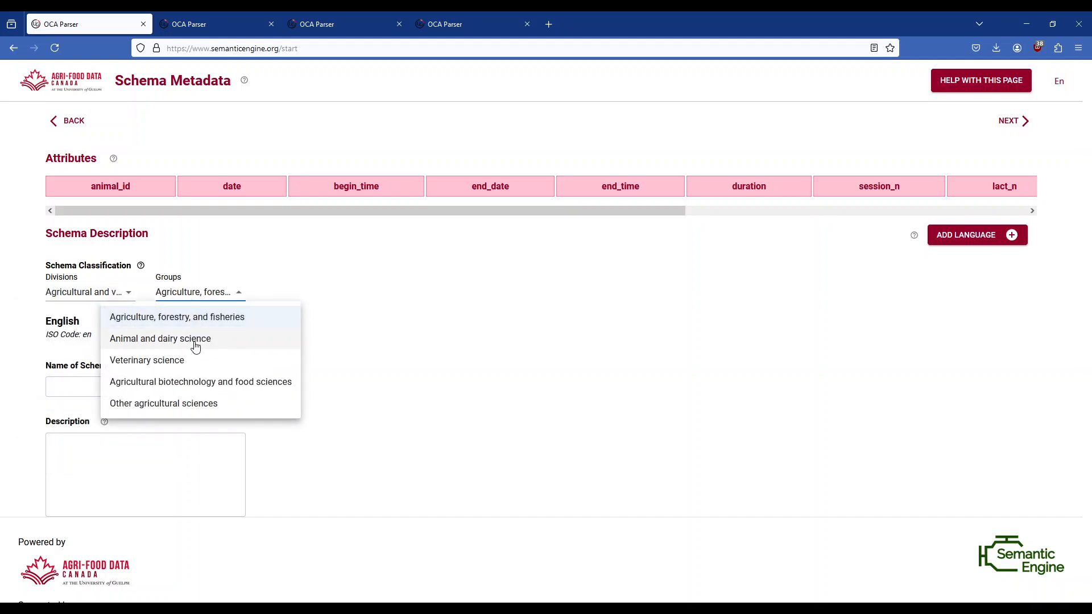
{"action": "left_click", "coordinate": [196, 343]}
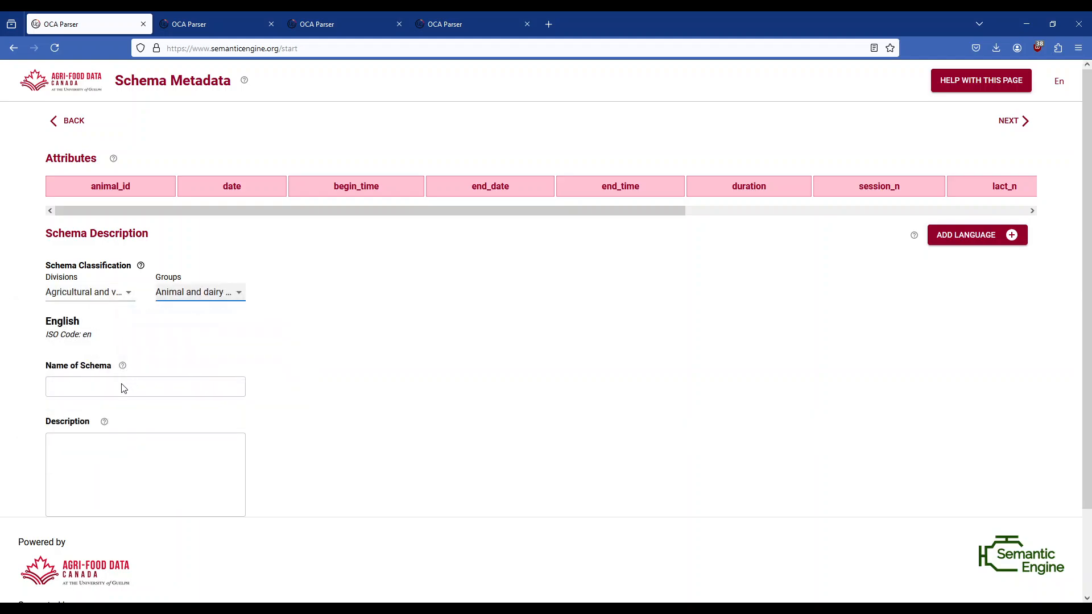
Step: Name the schema "Milk Aggregation", enter "longer description" as its description, and check the help hints for the metadata fields
{"action": "left_click", "coordinate": [110, 391]}
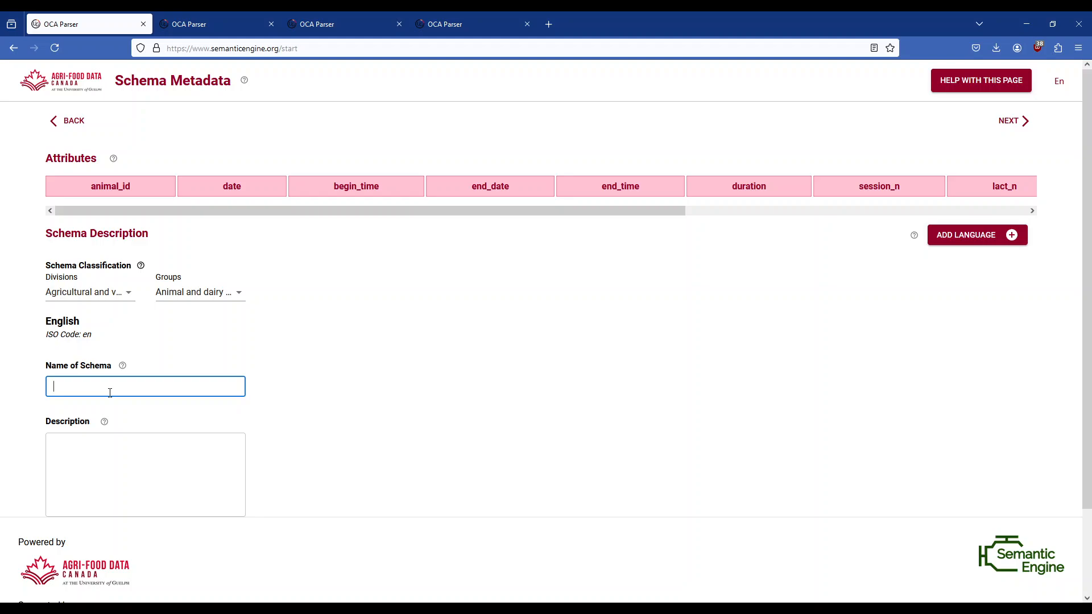
{"action": "type", "text": "A"}
{"action": "key", "text": "BackSpace"}
{"action": "type", "text": "Milk Aggregation"}
{"action": "key", "text": "Tab"}
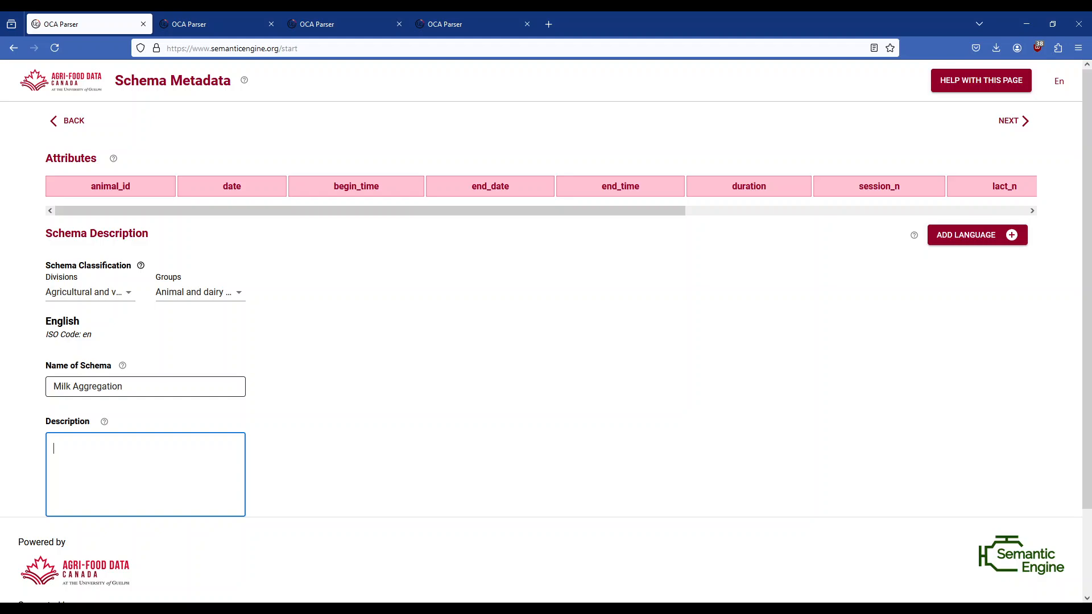
{"action": "type", "text": "longer desxc"}
{"action": "type", "text": "iption"}
{"action": "mouse_move", "coordinate": [140, 267]}
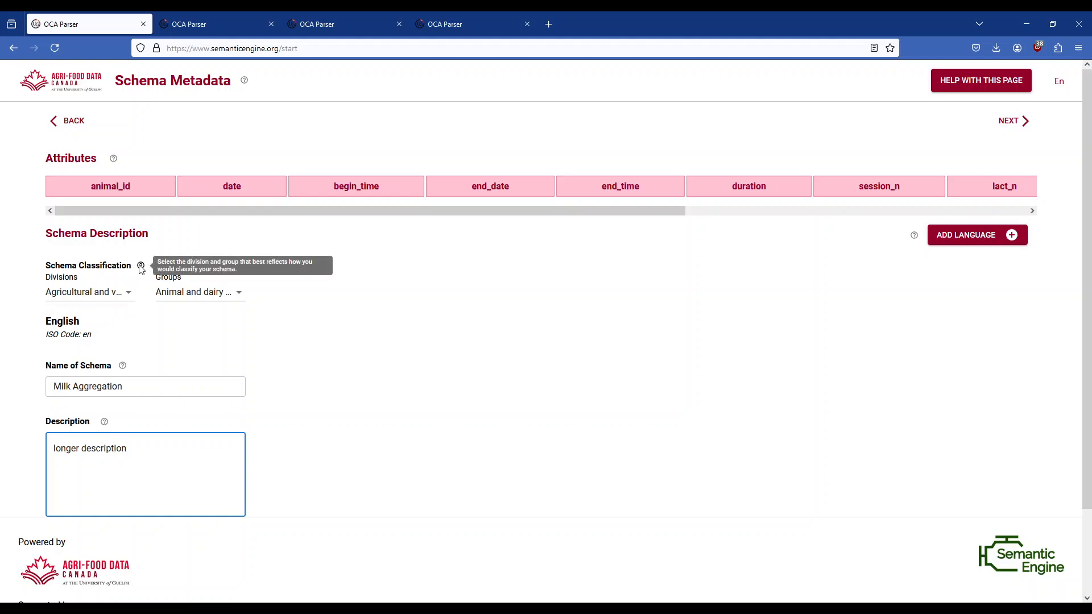
{"action": "mouse_move", "coordinate": [123, 370]}
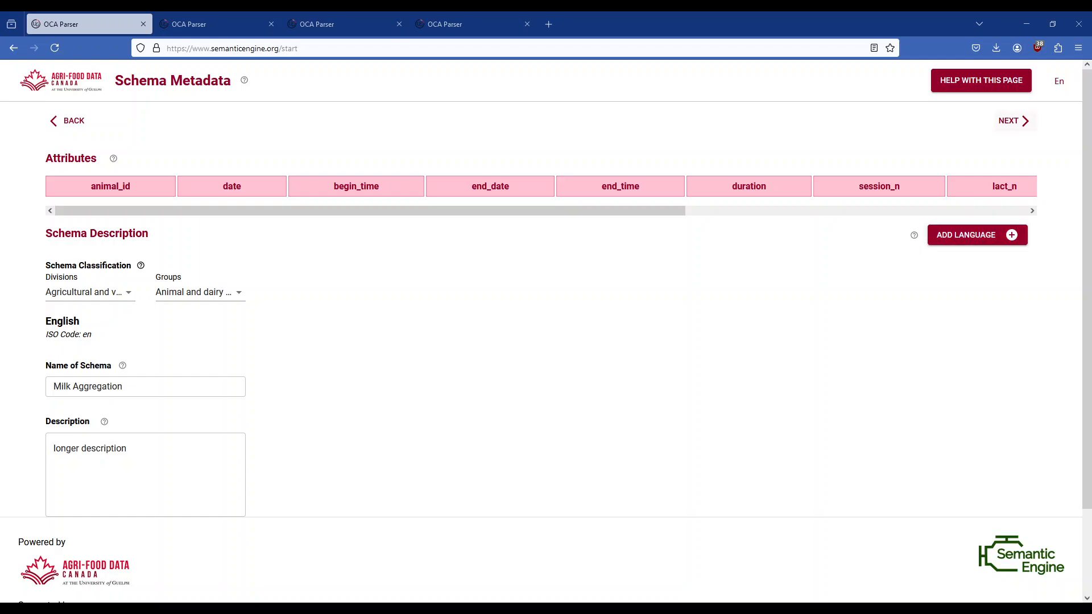
Step: In the attribute details, mark animal_id as sensitive and set its type to Numeric
{"action": "left_click", "coordinate": [1013, 122]}
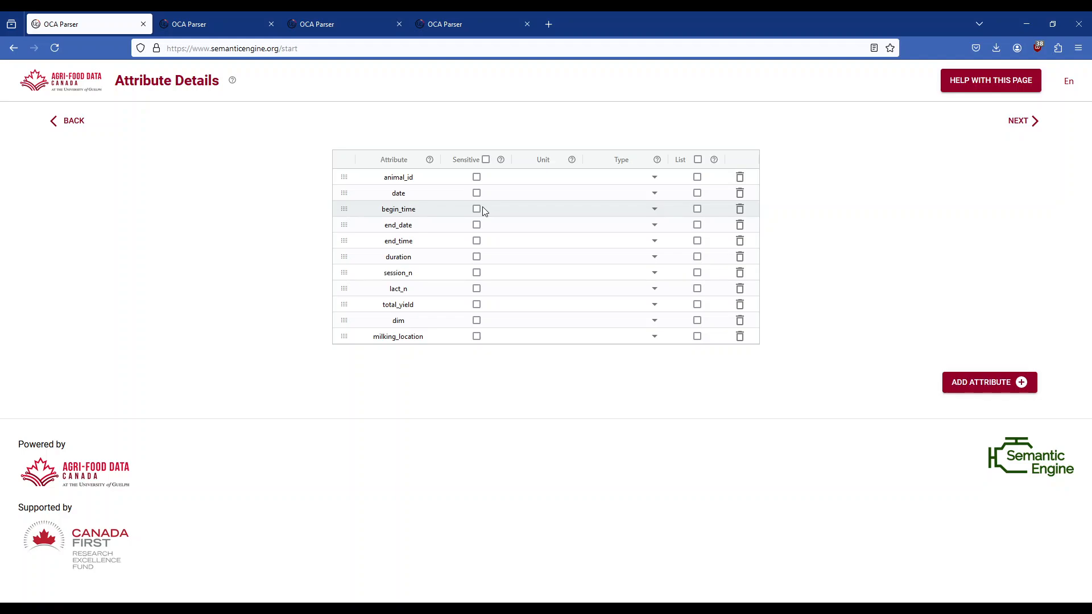
{"action": "left_click", "coordinate": [477, 177]}
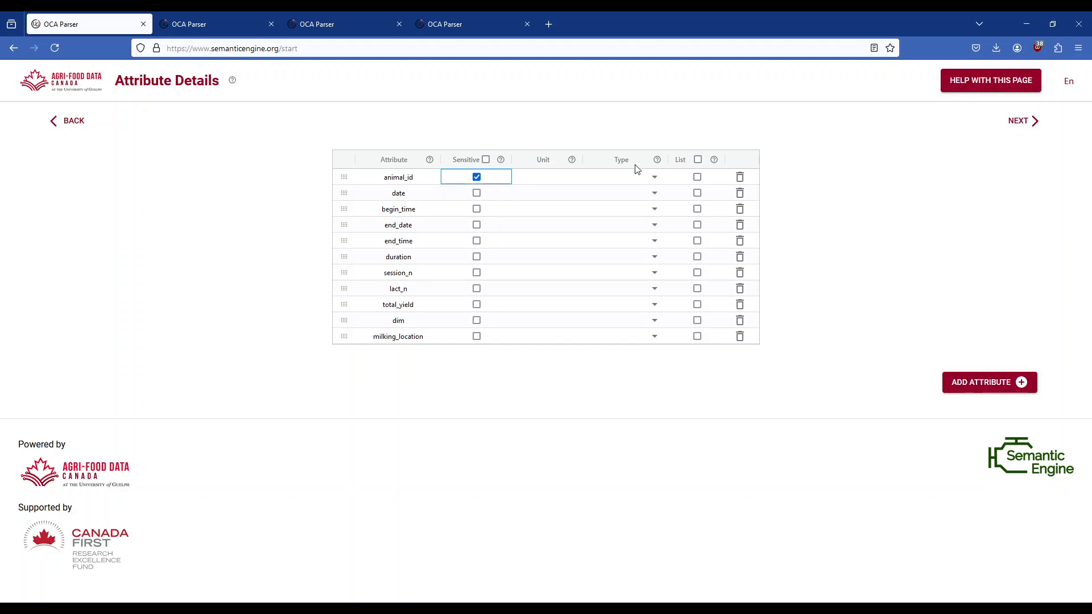
{"action": "mouse_move", "coordinate": [657, 160]}
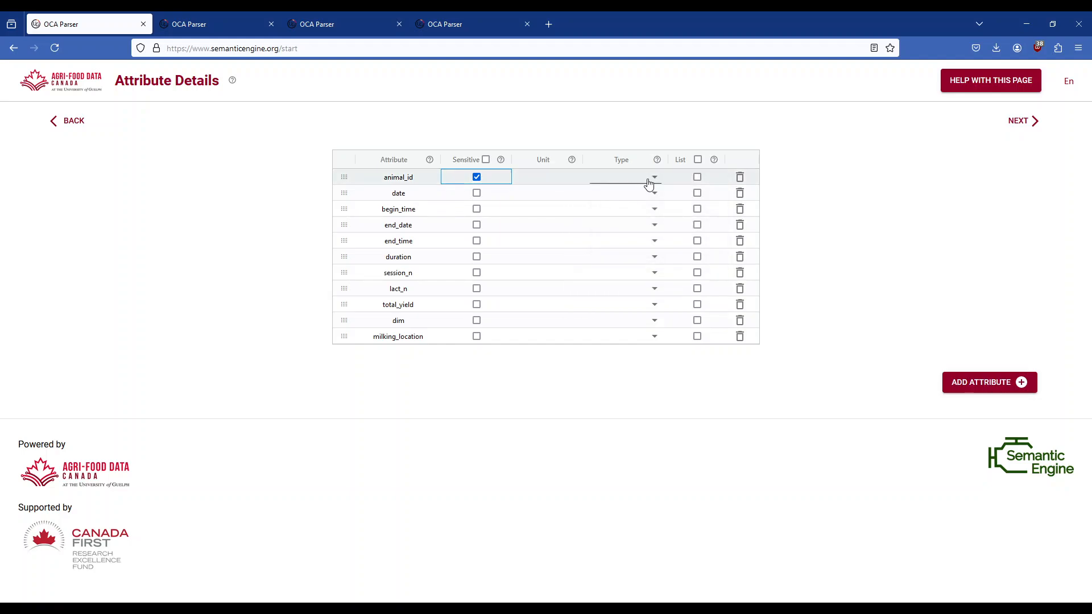
{"action": "left_click", "coordinate": [652, 181]}
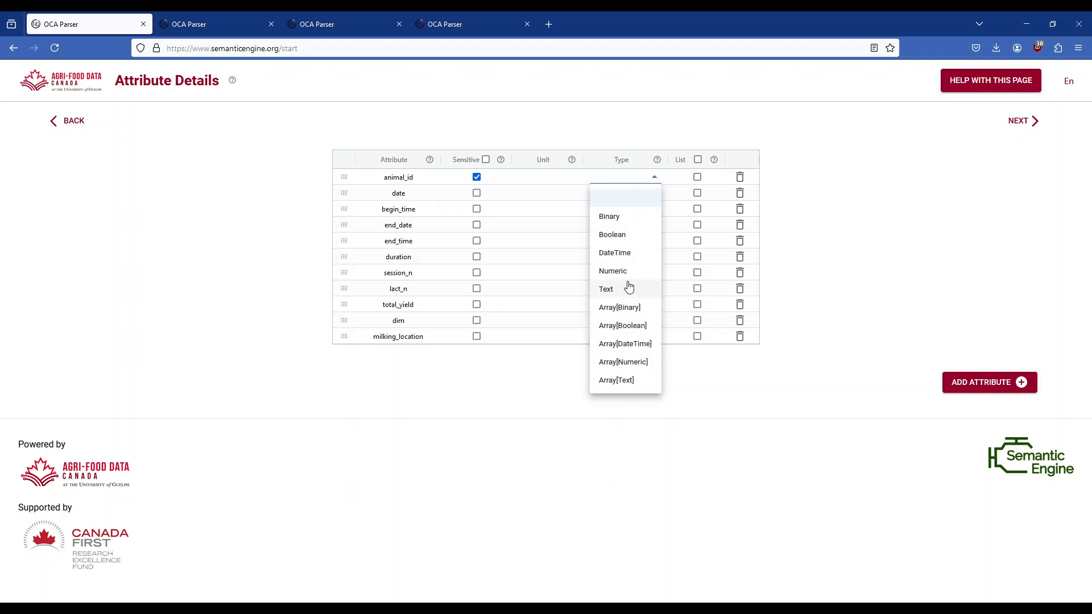
{"action": "left_click", "coordinate": [614, 271]}
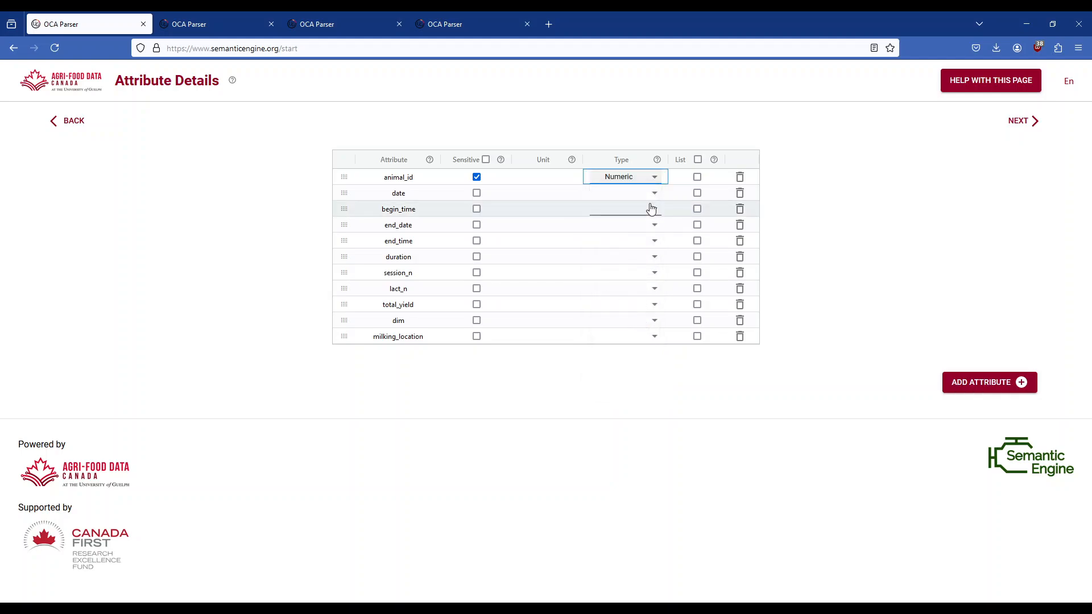
Step: Set the type of the date attribute to DateTime and of the dim attribute to Numeric
{"action": "left_click", "coordinate": [644, 194]}
{"action": "left_click", "coordinate": [628, 270]}
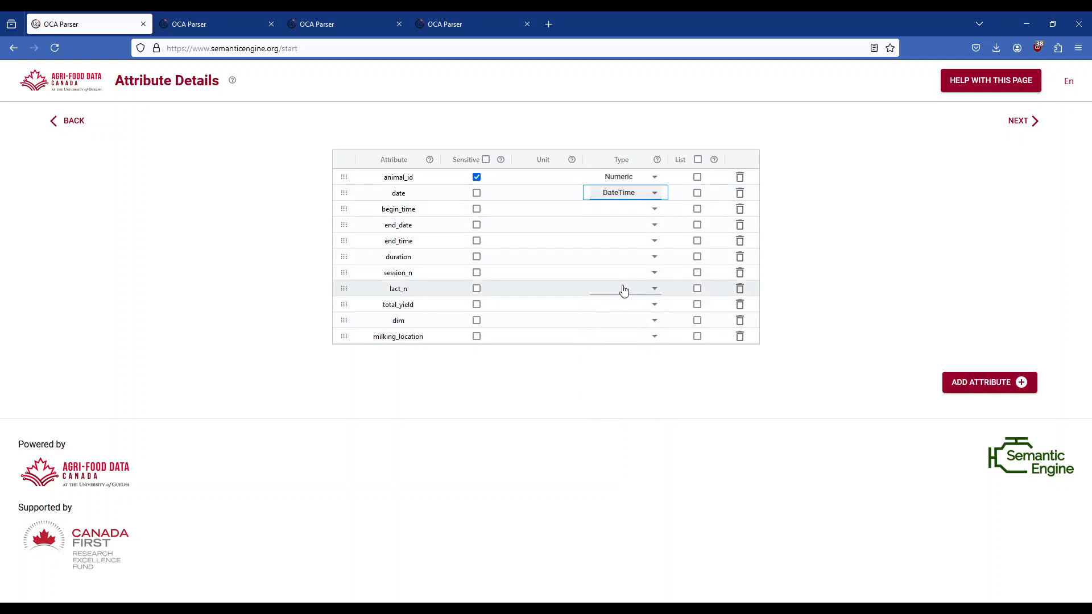
{"action": "left_click", "coordinate": [632, 322]}
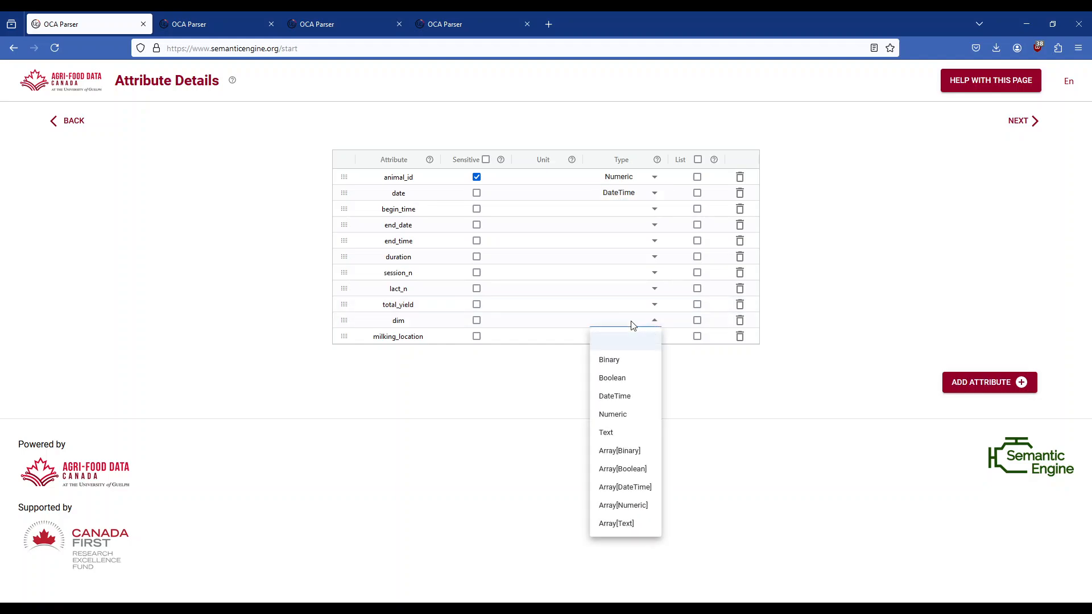
{"action": "left_click", "coordinate": [612, 414]}
Step: Switch to the second OCA Parser page with the completed attribute details and continue to adding entry codes
{"action": "left_click", "coordinate": [166, 33]}
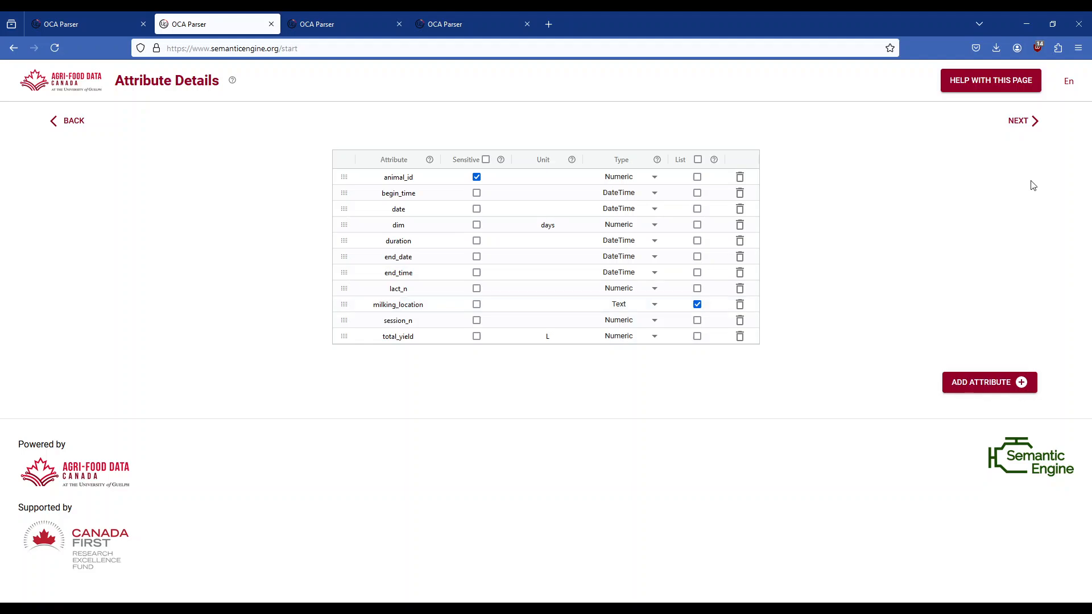
{"action": "left_click", "coordinate": [1030, 120]}
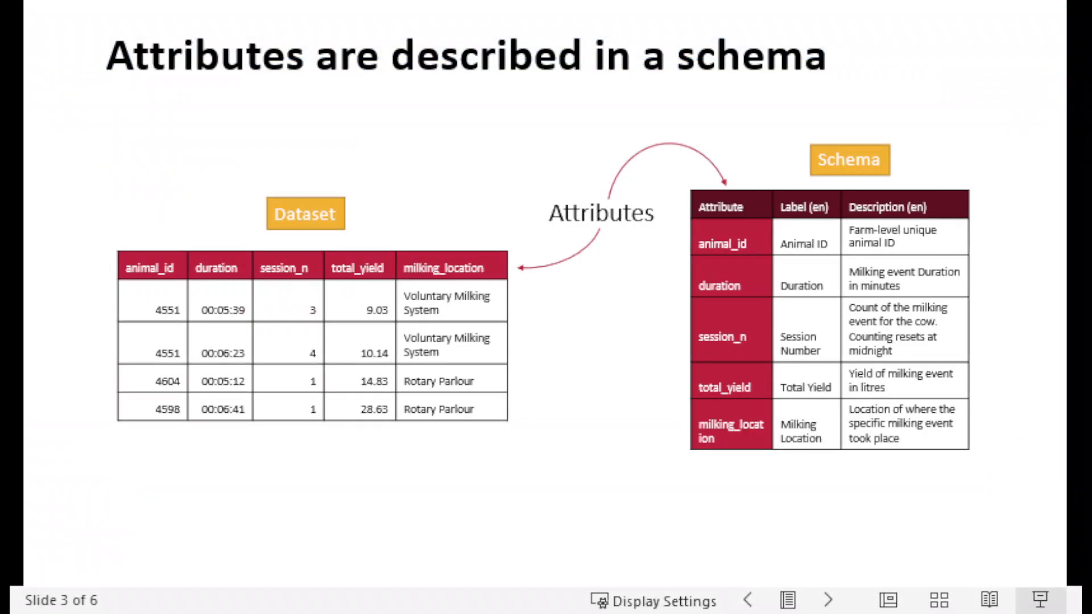
{"action": "left_click", "coordinate": [519, 450]}
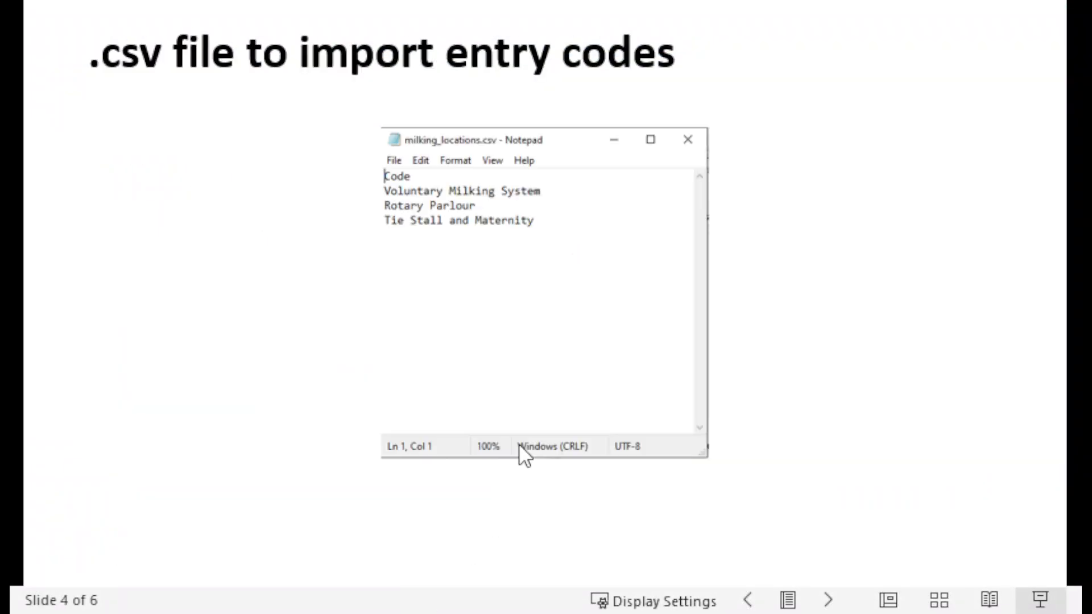
{"action": "left_click", "coordinate": [332, 424]}
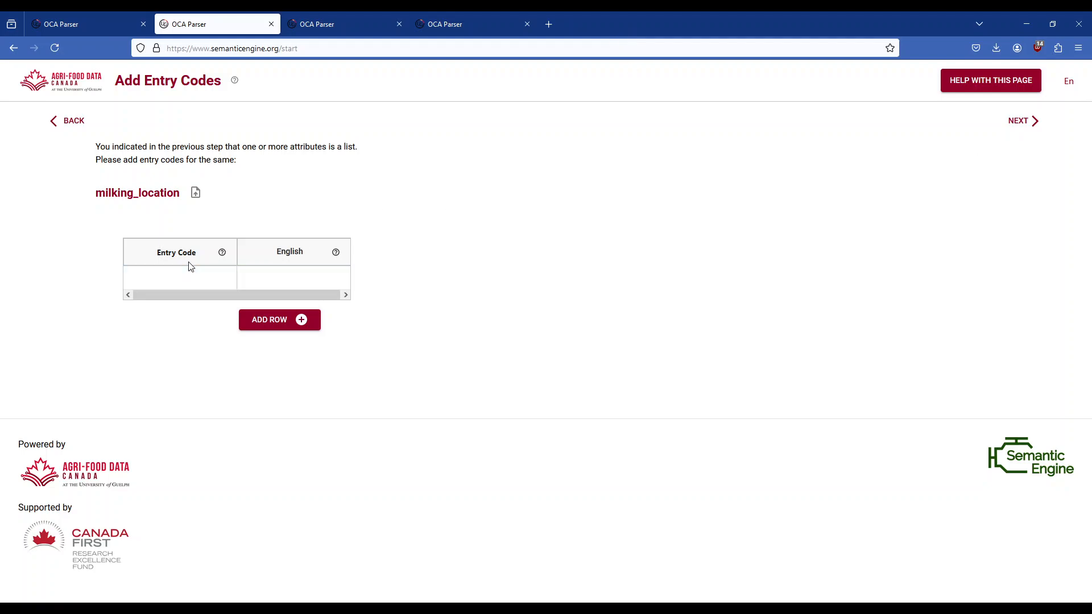
Step: Upload the milking_locations.csv file as entry codes for milking_location, overwriting the current ones
{"action": "left_click", "coordinate": [195, 196]}
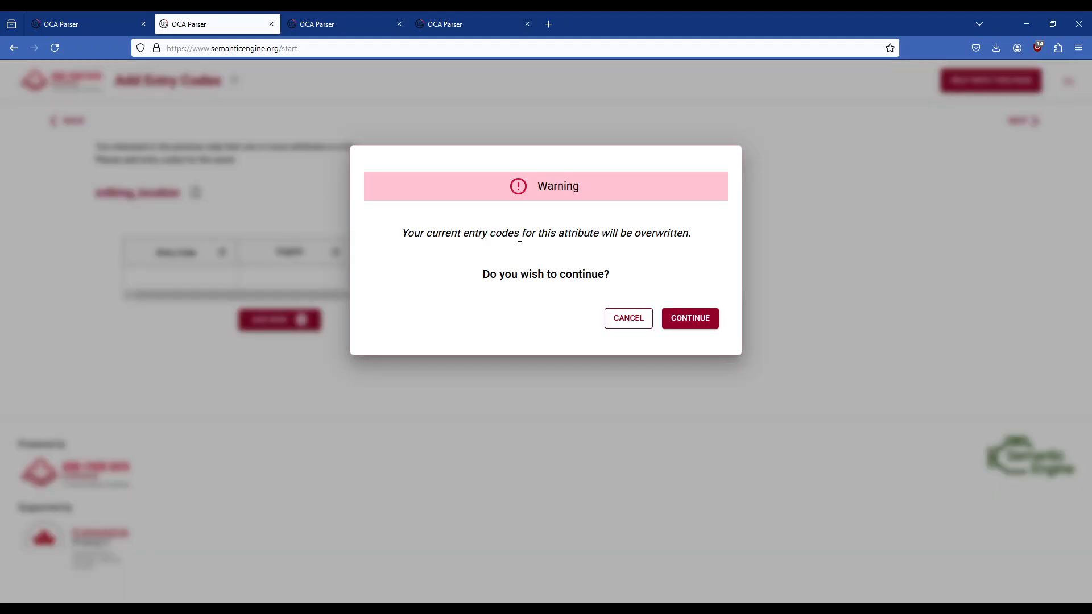
{"action": "left_click", "coordinate": [698, 322]}
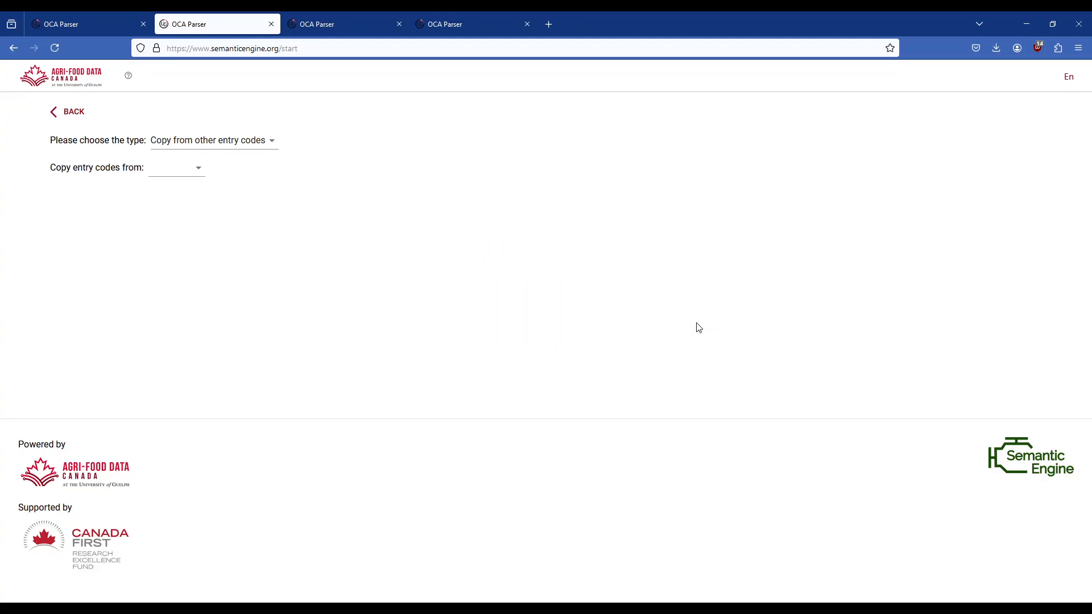
{"action": "left_click", "coordinate": [236, 148]}
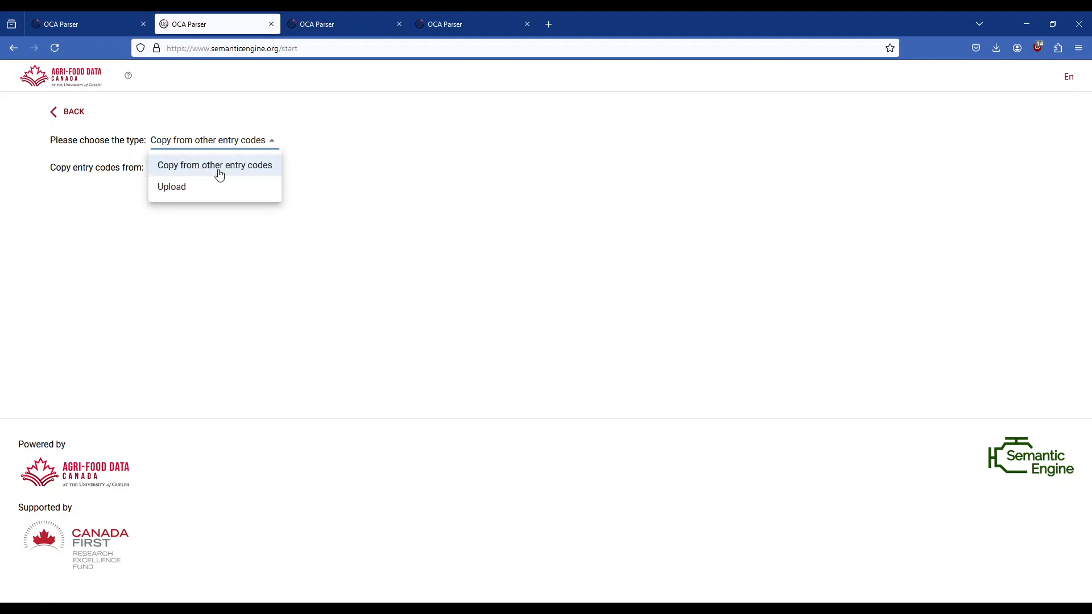
{"action": "left_click", "coordinate": [208, 184]}
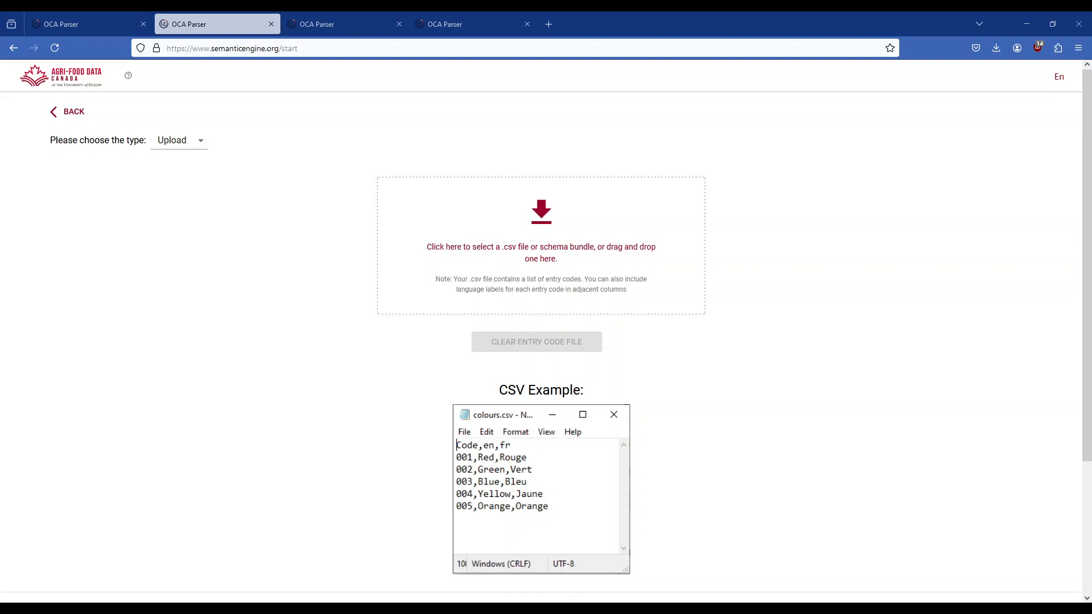
{"action": "left_click_drag", "start_coordinate": [1080, 246], "coordinate": [541, 246]}
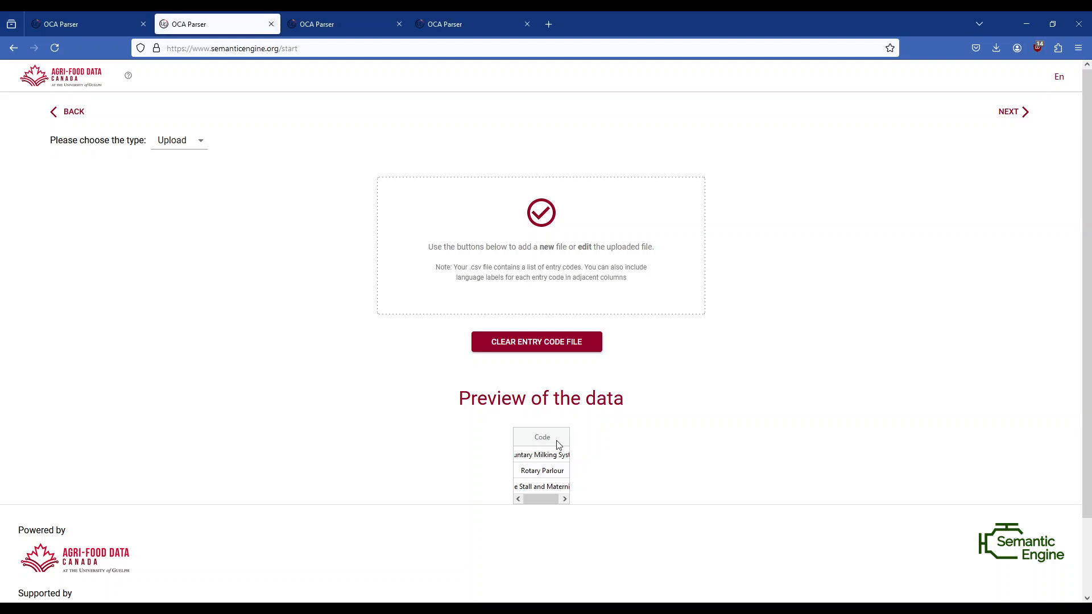
Step: Match the English item to the Code data header and import the milking_location entry codes
{"action": "left_click", "coordinate": [1009, 114]}
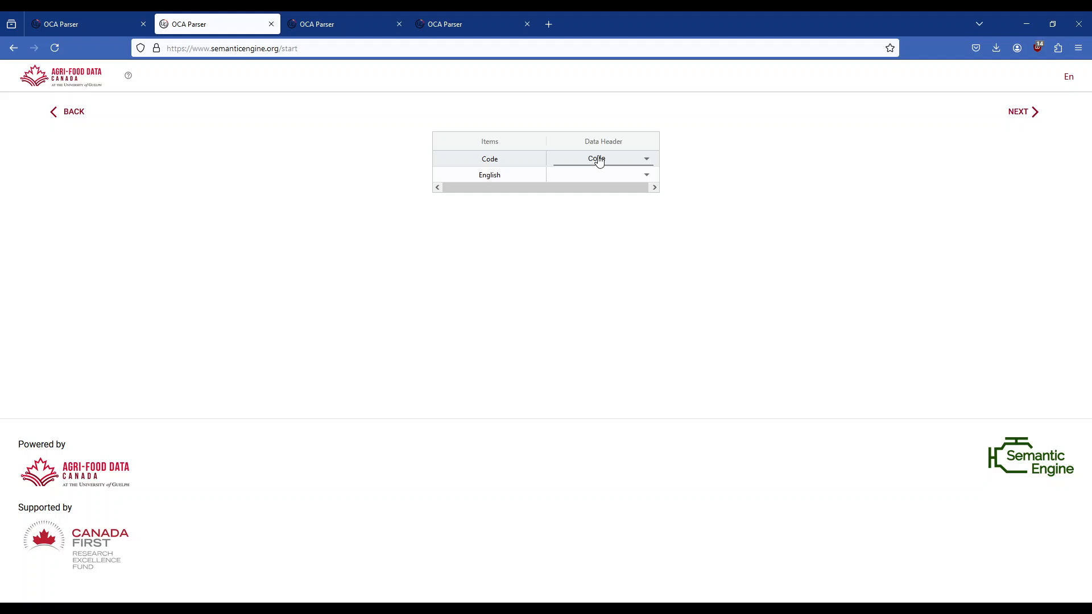
{"action": "left_click", "coordinate": [599, 172]}
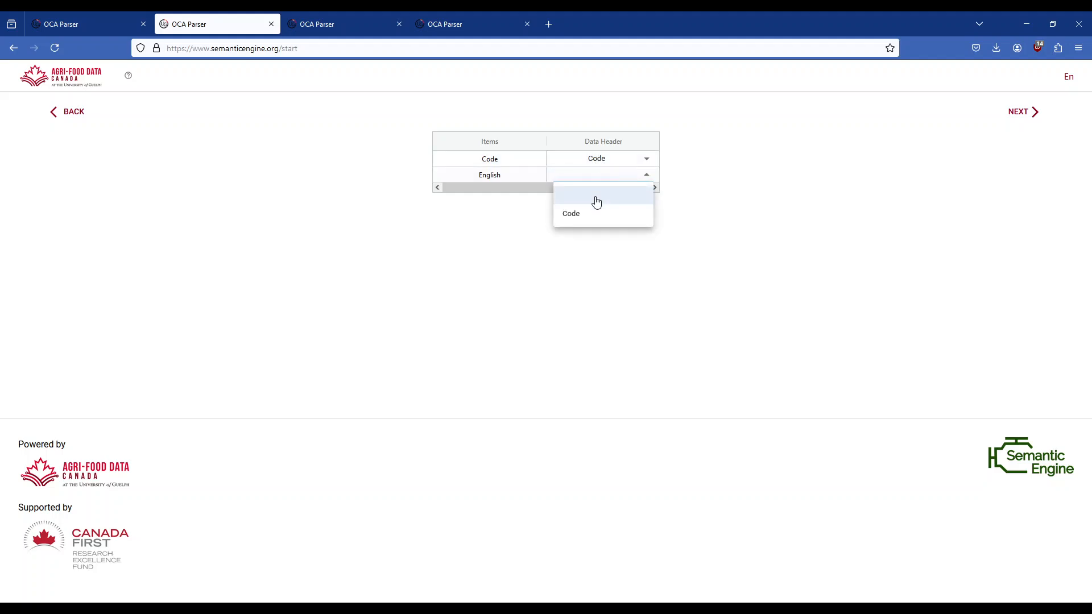
{"action": "left_click", "coordinate": [590, 216]}
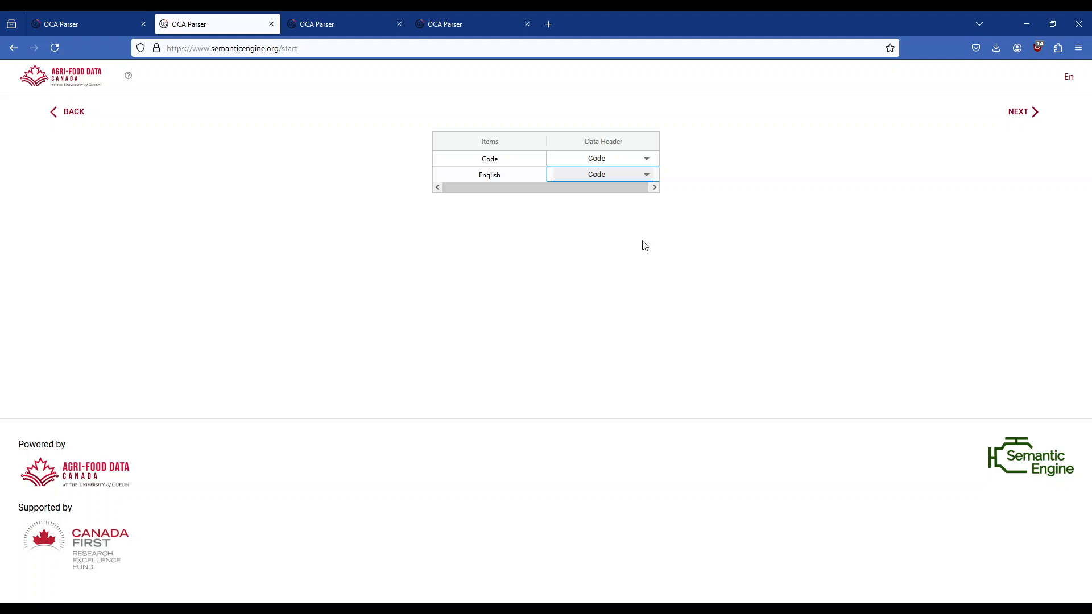
{"action": "left_click", "coordinate": [1033, 121]}
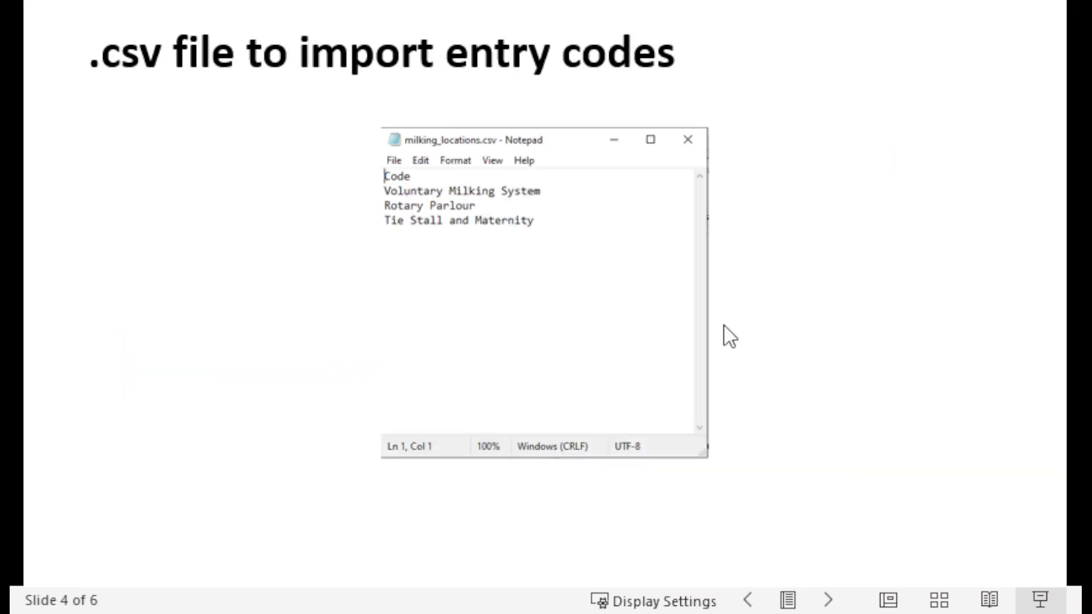
{"action": "left_click", "coordinate": [724, 334]}
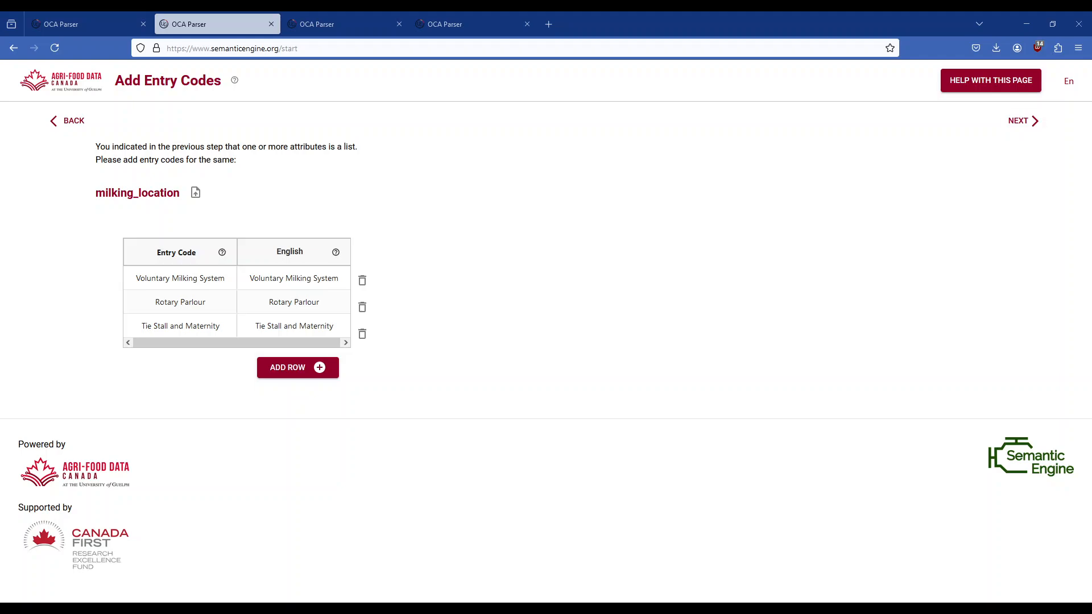
Step: Continue to the language-dependent attribute details and examine the label and description fields and the research subject codes slide
{"action": "left_click", "coordinate": [1032, 122]}
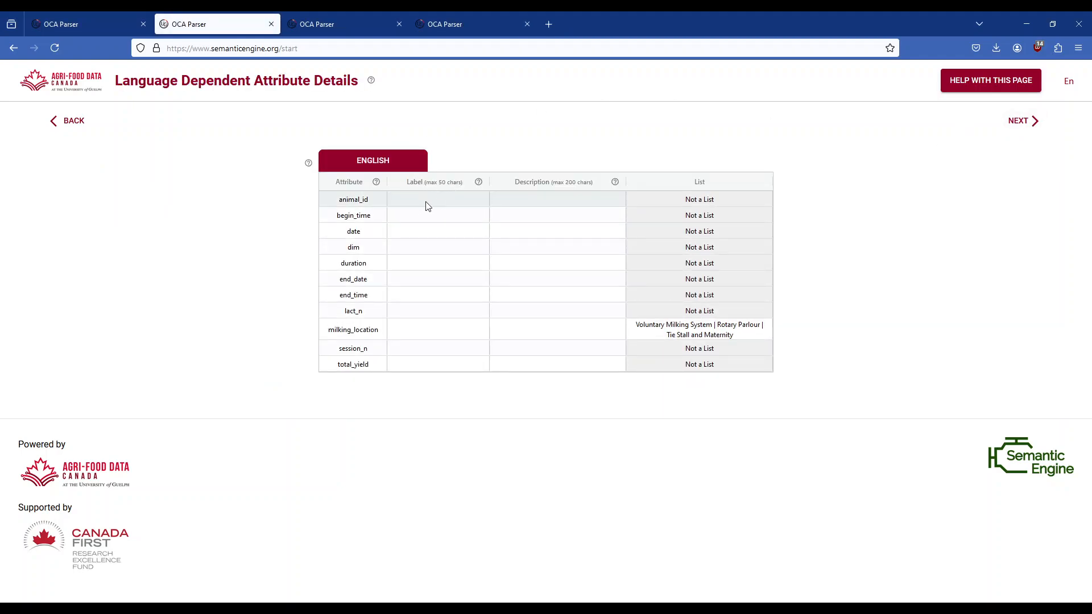
{"action": "left_click", "coordinate": [426, 202]}
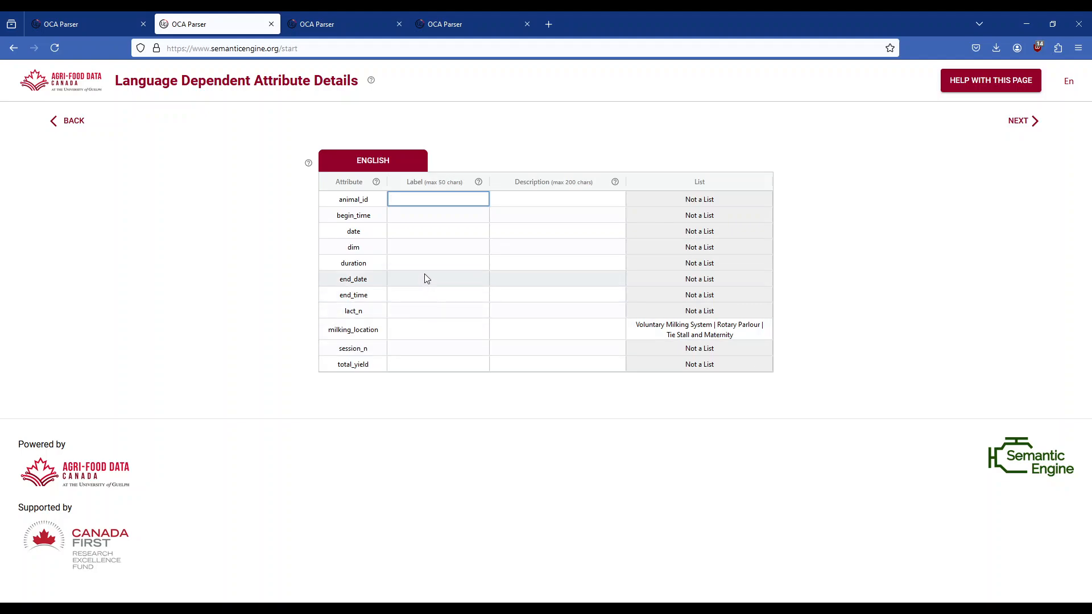
{"action": "left_click", "coordinate": [432, 251]}
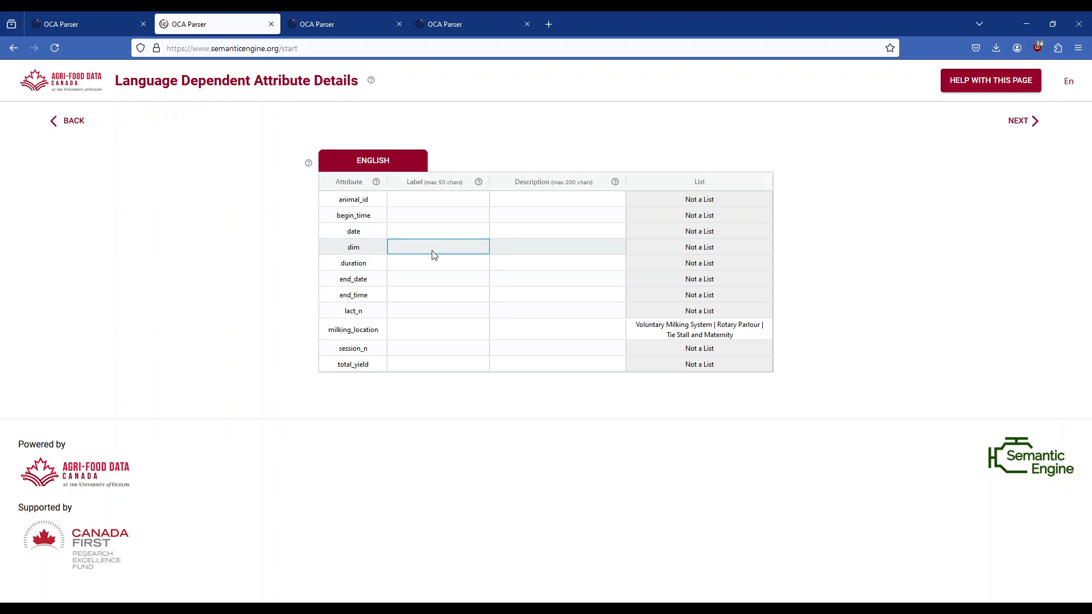
{"action": "left_click", "coordinate": [535, 250]}
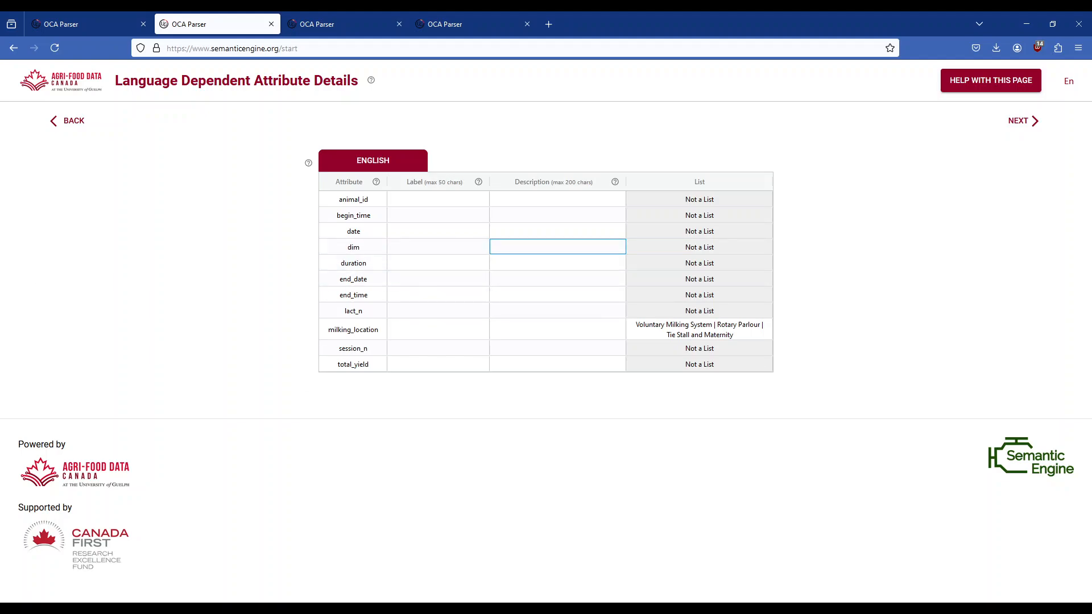
{"action": "key", "text": "alt+Tab"}
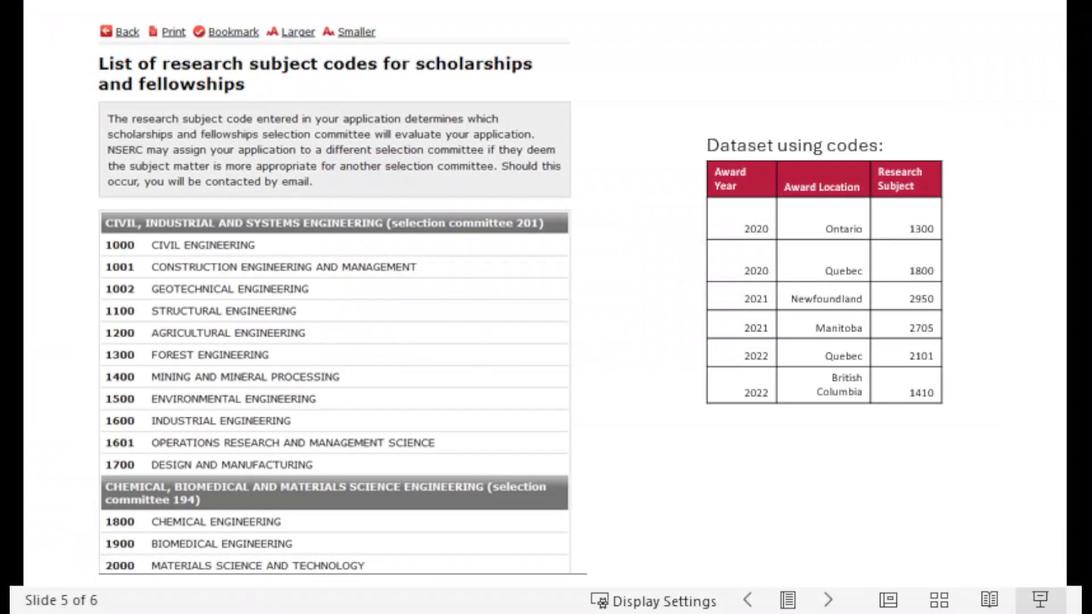
{"action": "key", "text": "Right"}
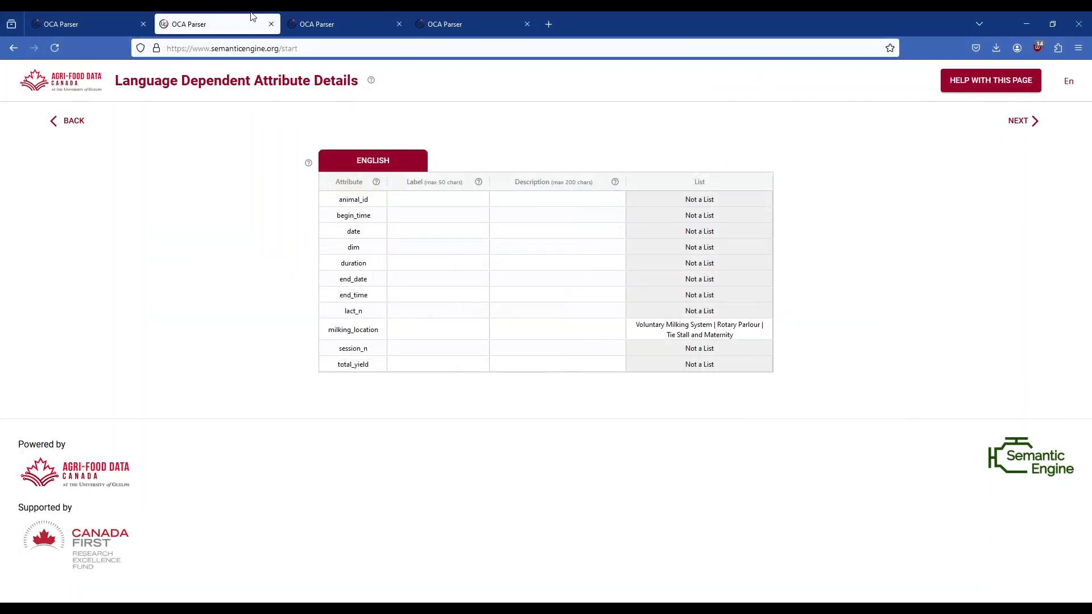
Step: On the third OCA Parser page with the completed labels, continue to the optional features and make animal_id a required entry
{"action": "left_click", "coordinate": [316, 24]}
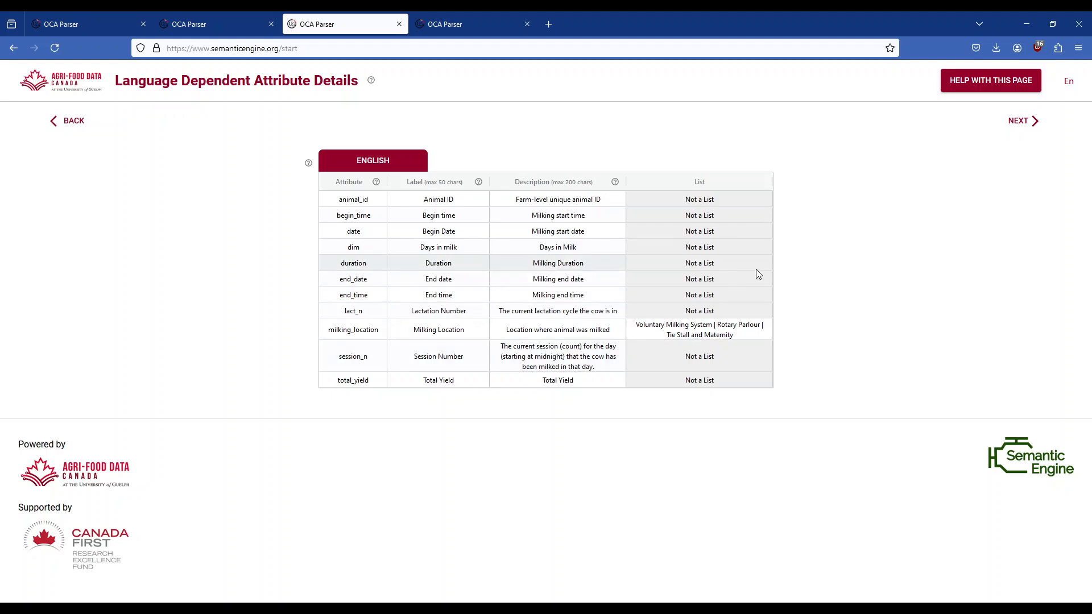
{"action": "left_click", "coordinate": [1018, 122]}
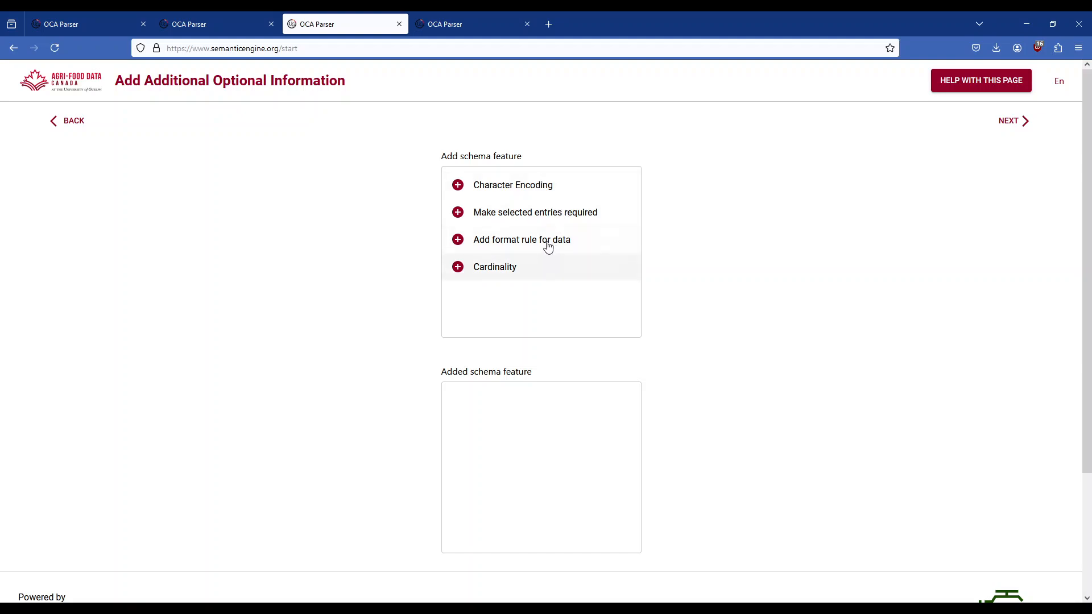
{"action": "left_click", "coordinate": [543, 214]}
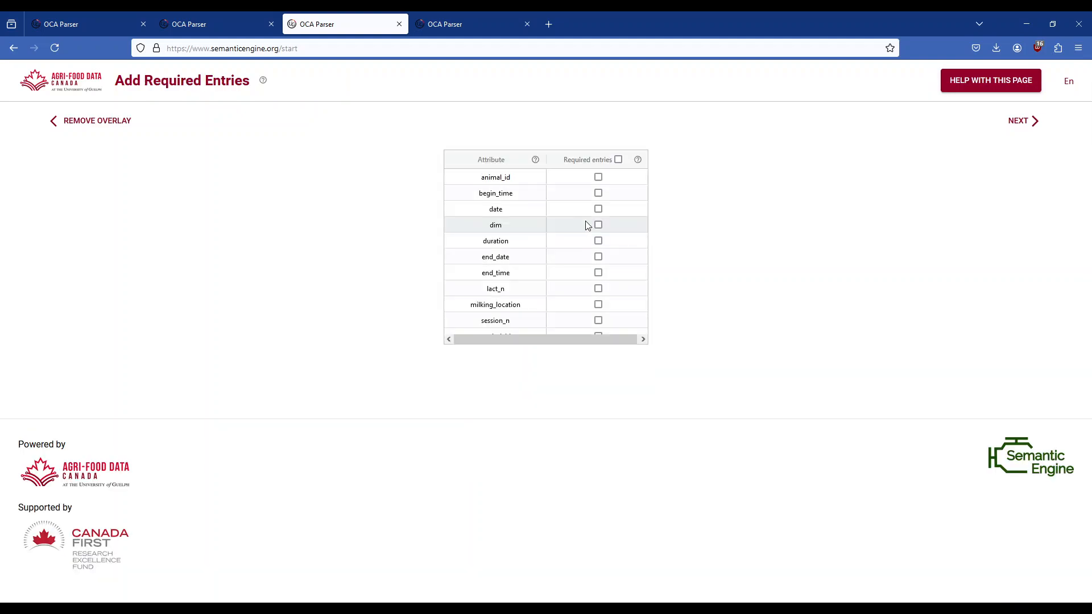
{"action": "left_click", "coordinate": [597, 177]}
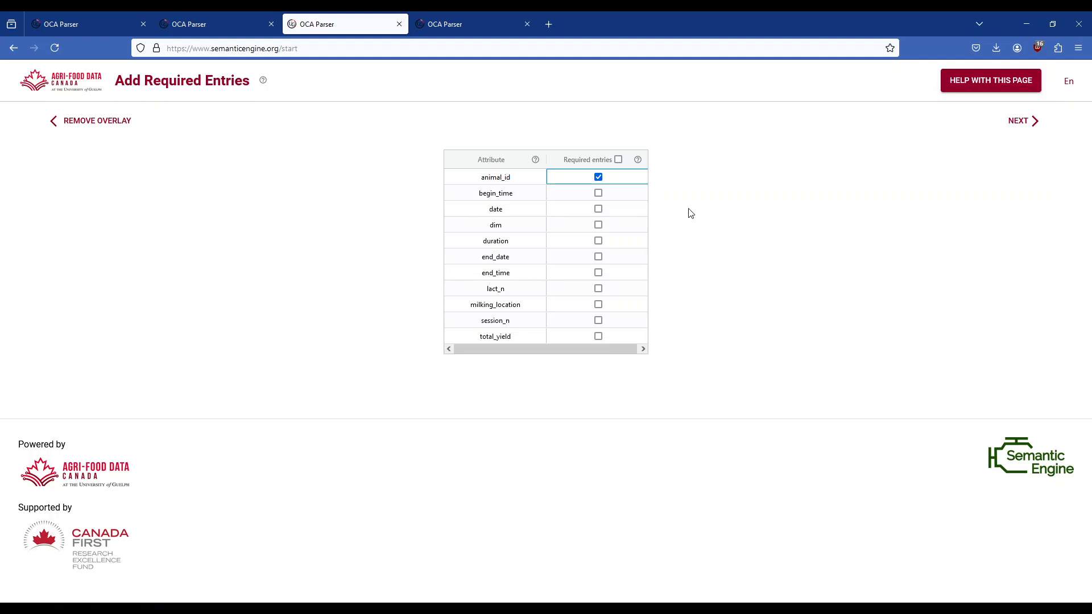
{"action": "left_click", "coordinate": [1018, 123]}
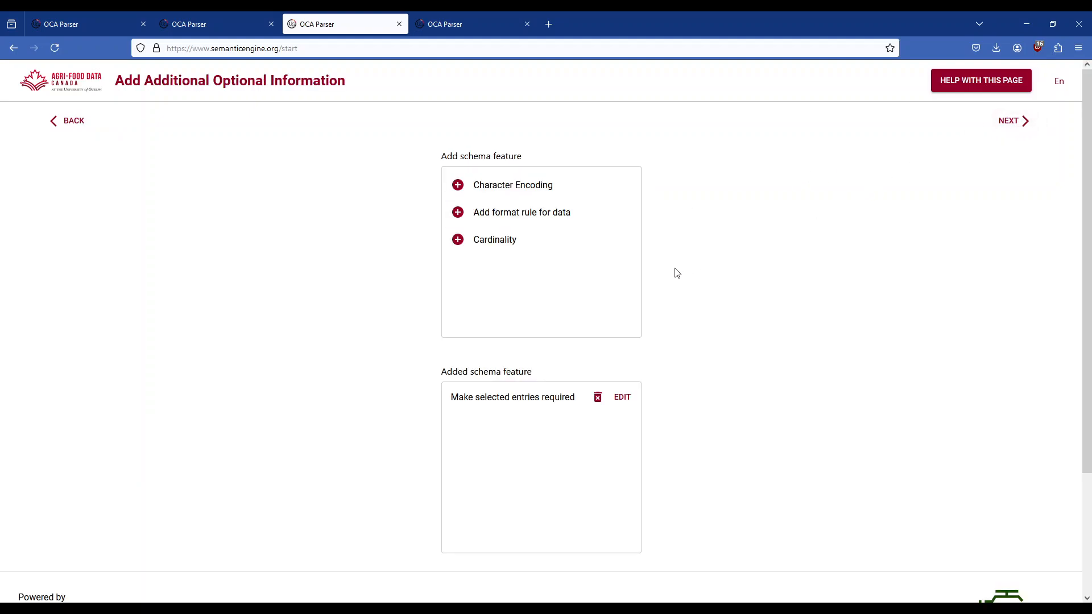
Step: Add format rules for data, setting begin_time and duration to ISO: HH:MM:SS in 24 hour notation
{"action": "left_click", "coordinate": [528, 220]}
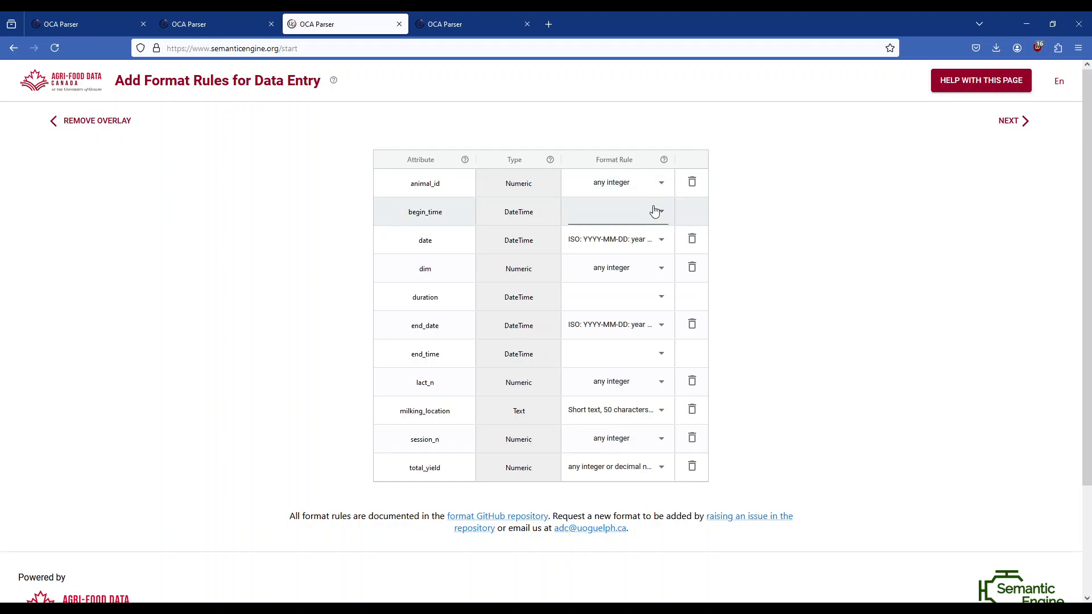
{"action": "left_click", "coordinate": [653, 211]}
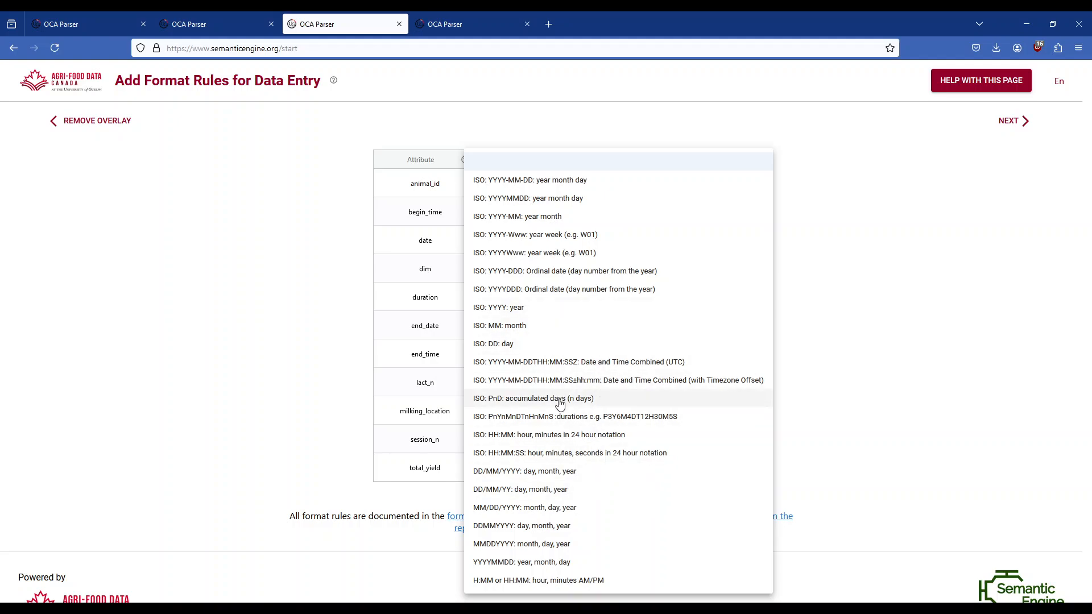
{"action": "left_click", "coordinate": [567, 453]}
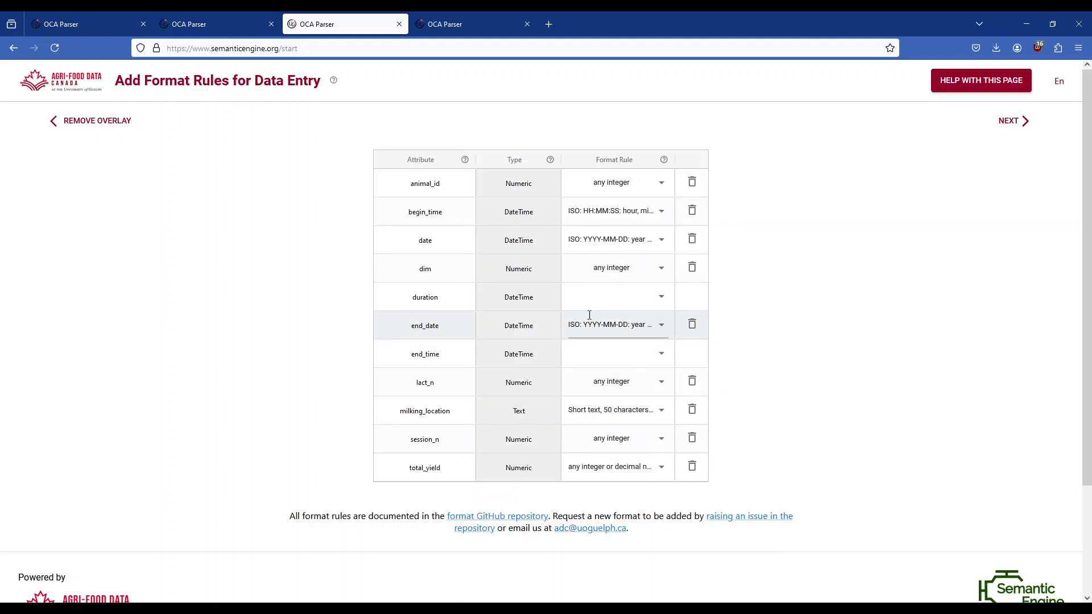
{"action": "left_click", "coordinate": [622, 294]}
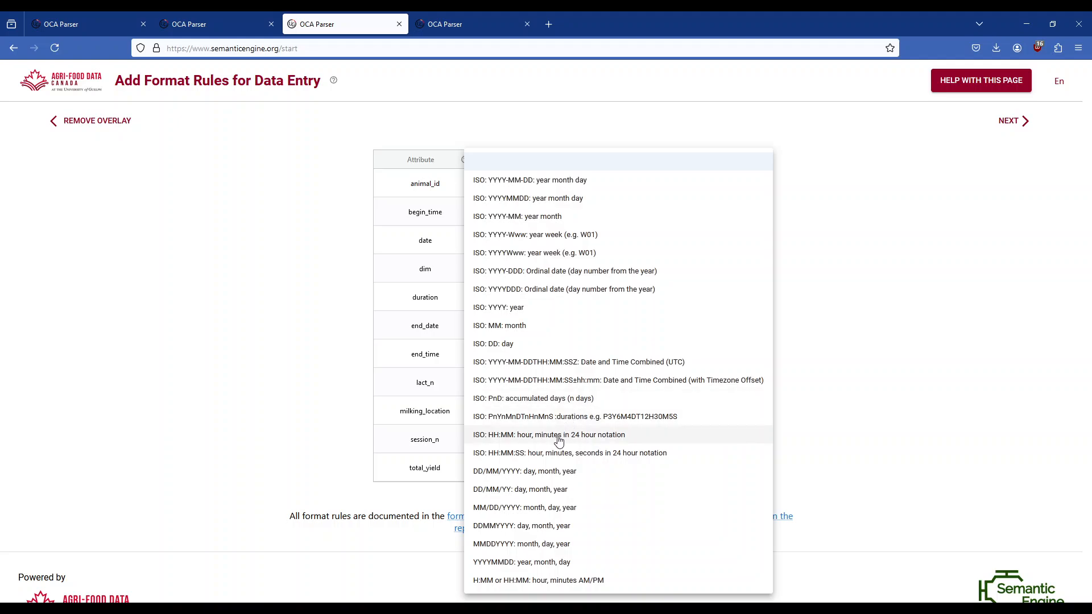
{"action": "left_click", "coordinate": [525, 460]}
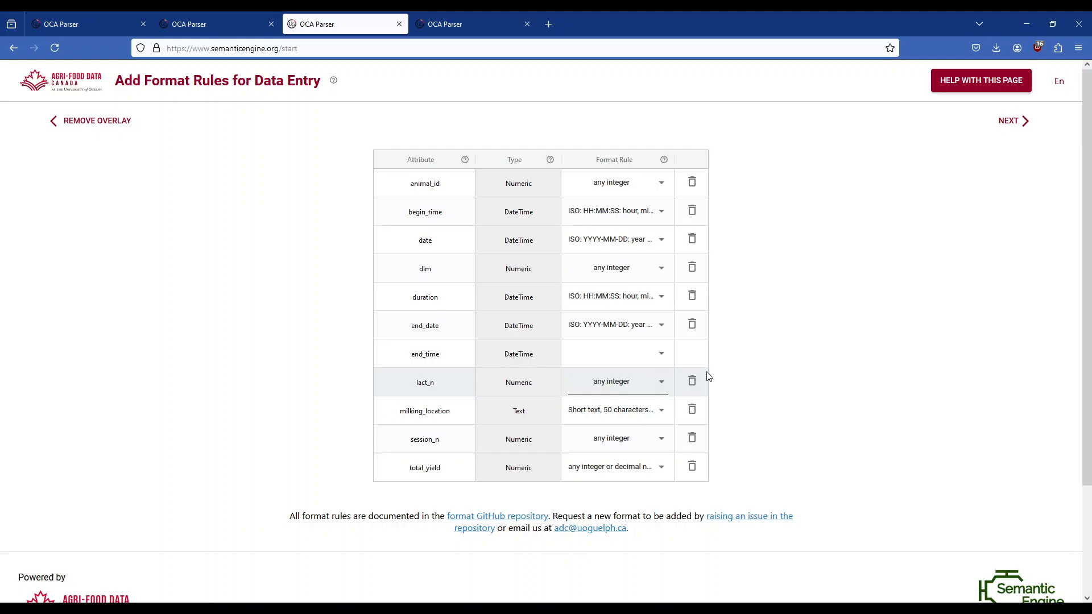
Step: Check the schema review and added features on the fourth OCA Parser page, and return to the format rules page
{"action": "left_click", "coordinate": [447, 23]}
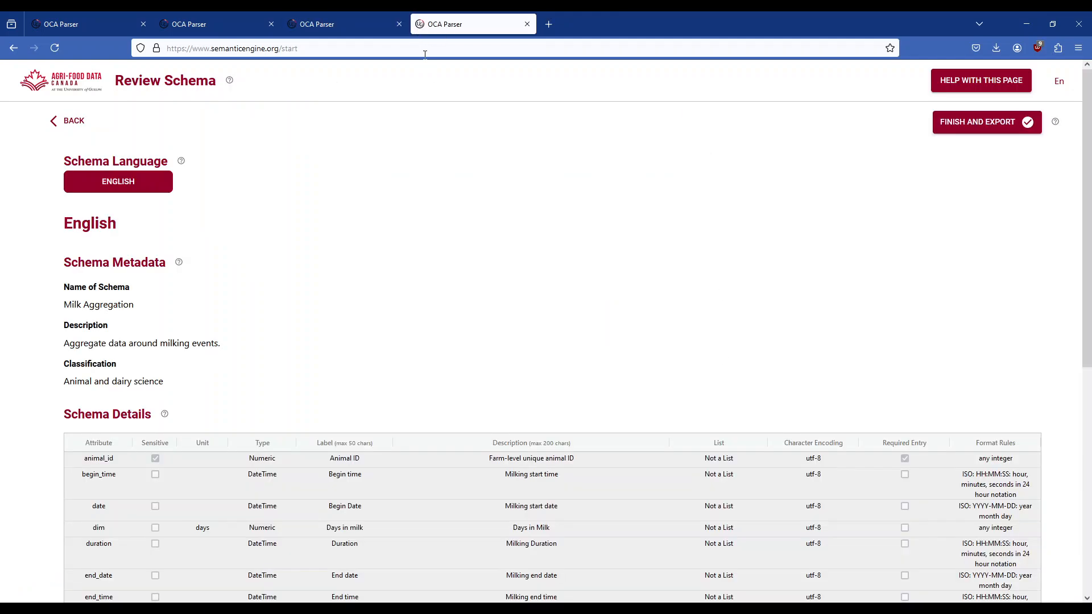
{"action": "left_click", "coordinate": [73, 121]}
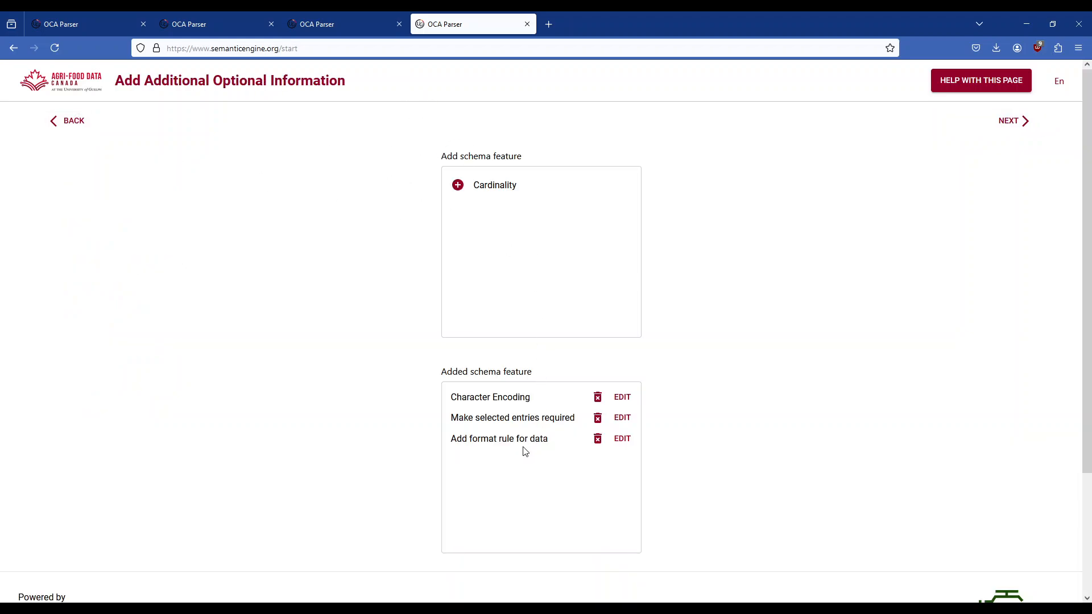
{"action": "left_click", "coordinate": [332, 23]}
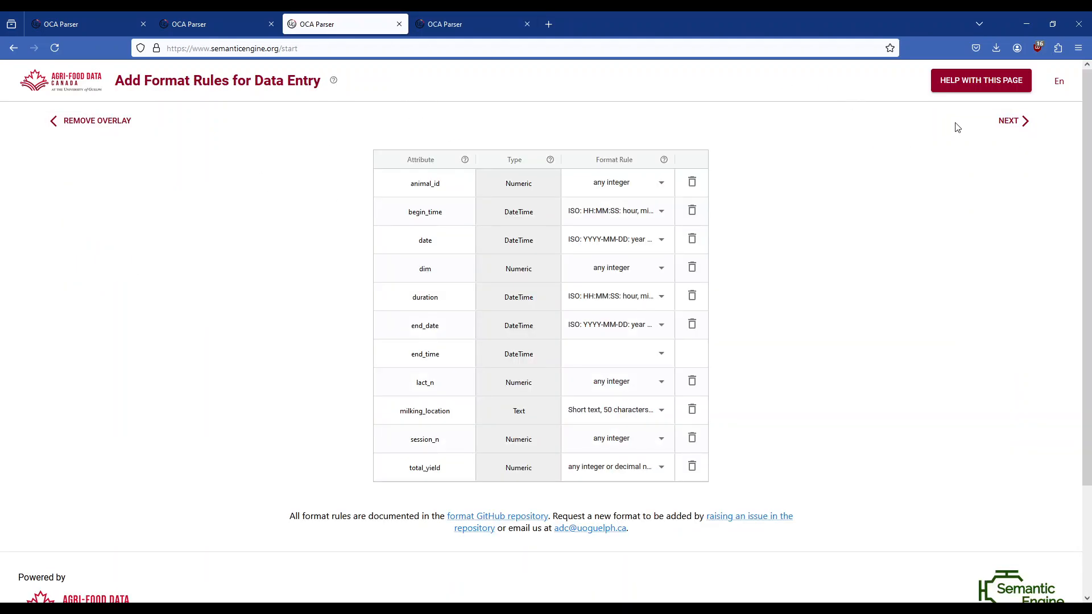
Step: Set the format rule of end_time to ISO: HH:MM:SS in 24 hour notation and finish the format rules
{"action": "left_click", "coordinate": [654, 355]}
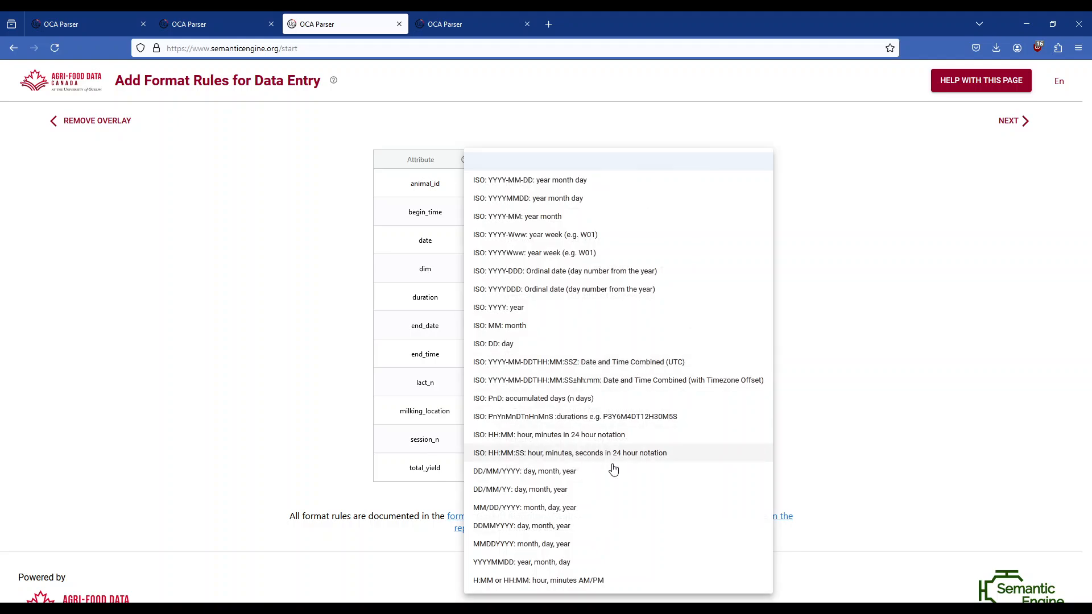
{"action": "left_click", "coordinate": [571, 460]}
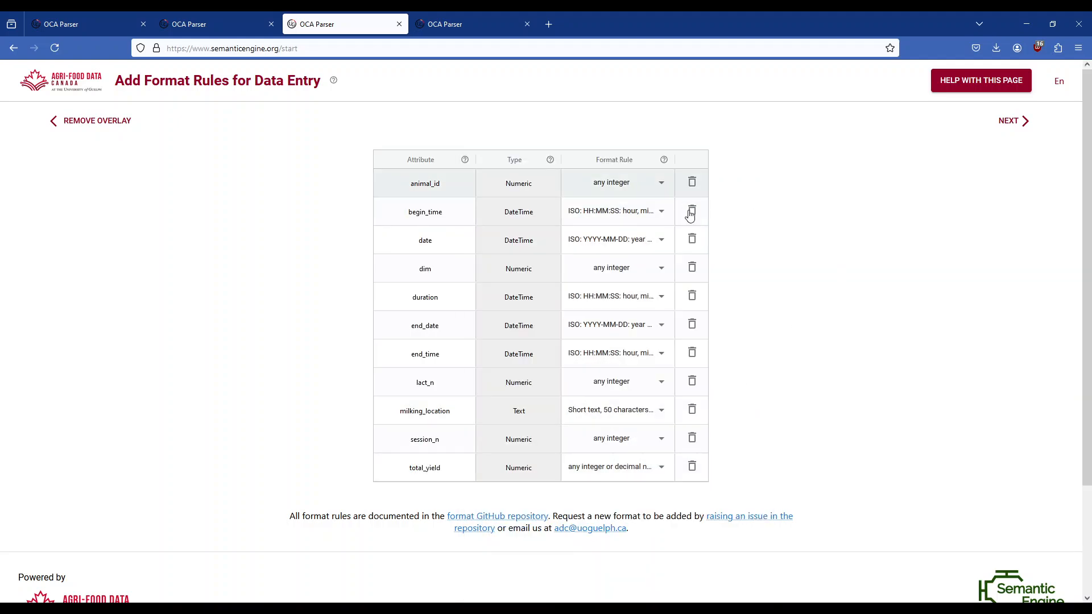
{"action": "left_click", "coordinate": [1019, 127]}
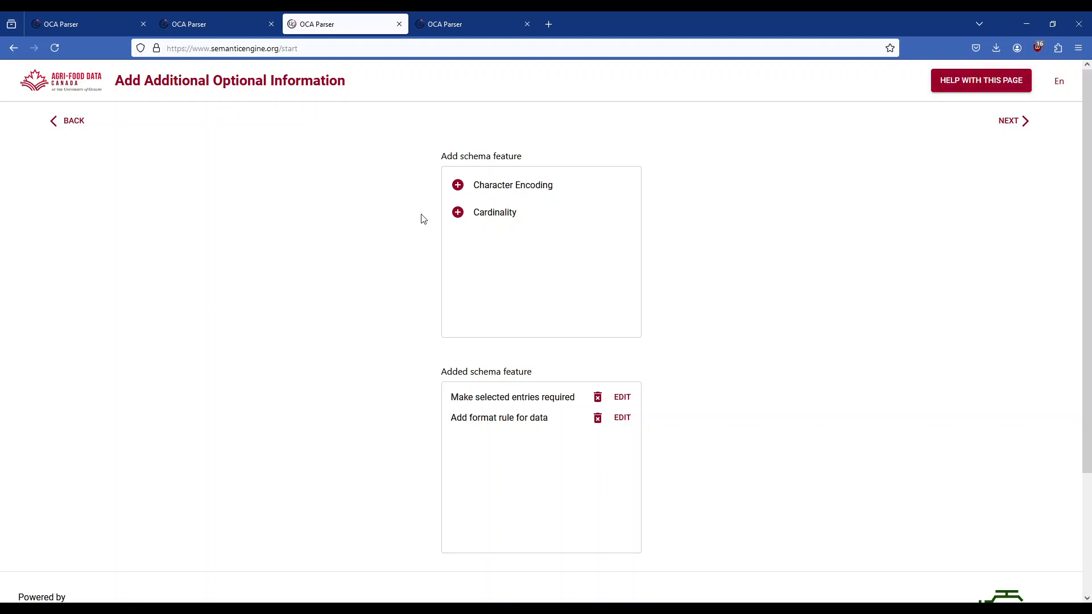
Step: Add the Cardinality feature to view its entry limit rules, and remove it from the schema
{"action": "left_click", "coordinate": [508, 214]}
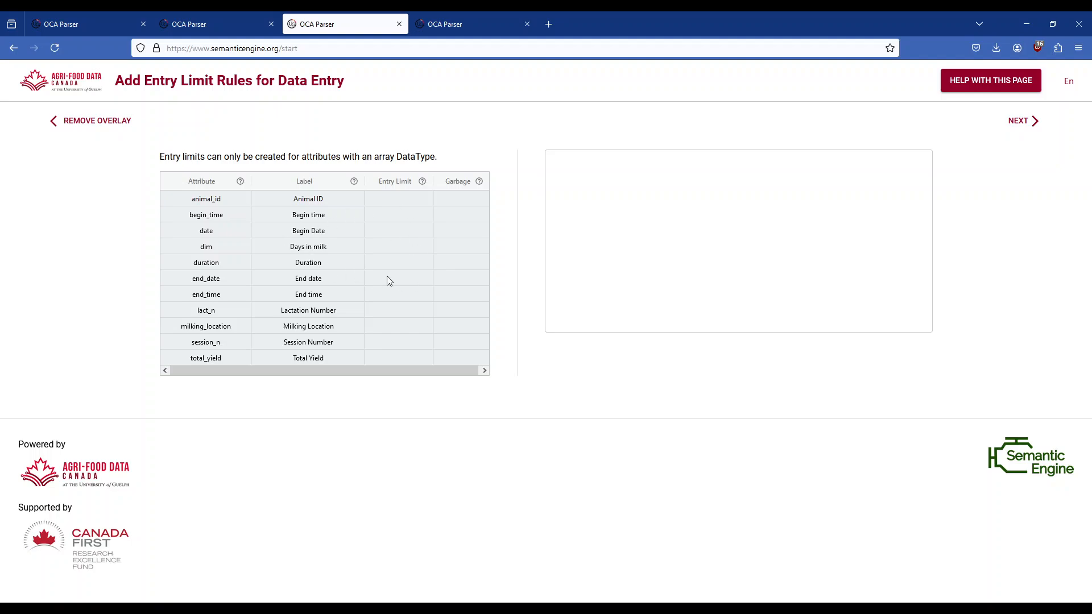
{"action": "left_click", "coordinate": [113, 123]}
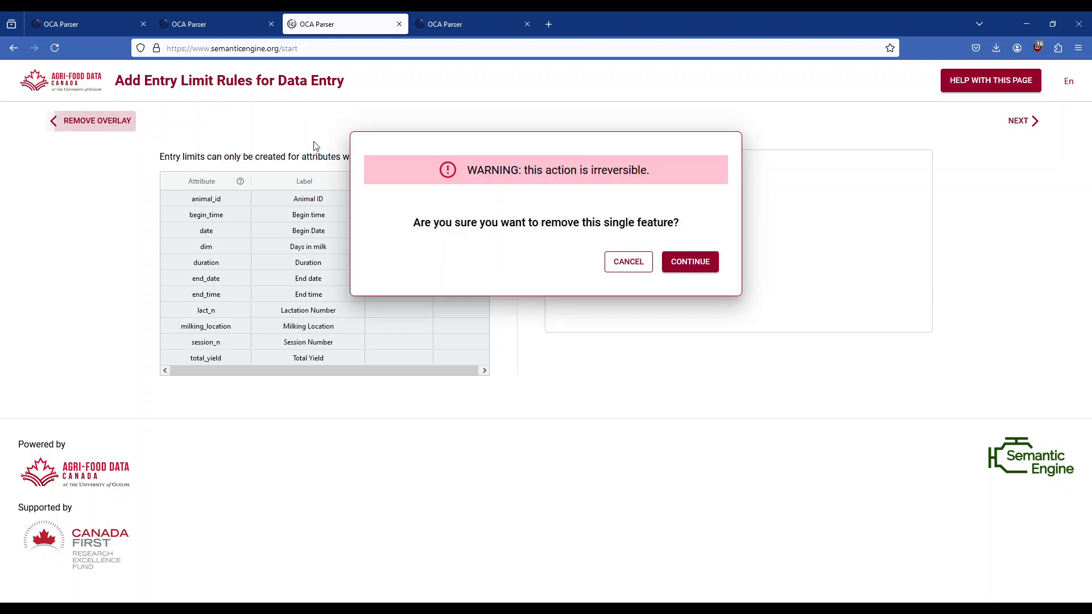
{"action": "left_click", "coordinate": [696, 263]}
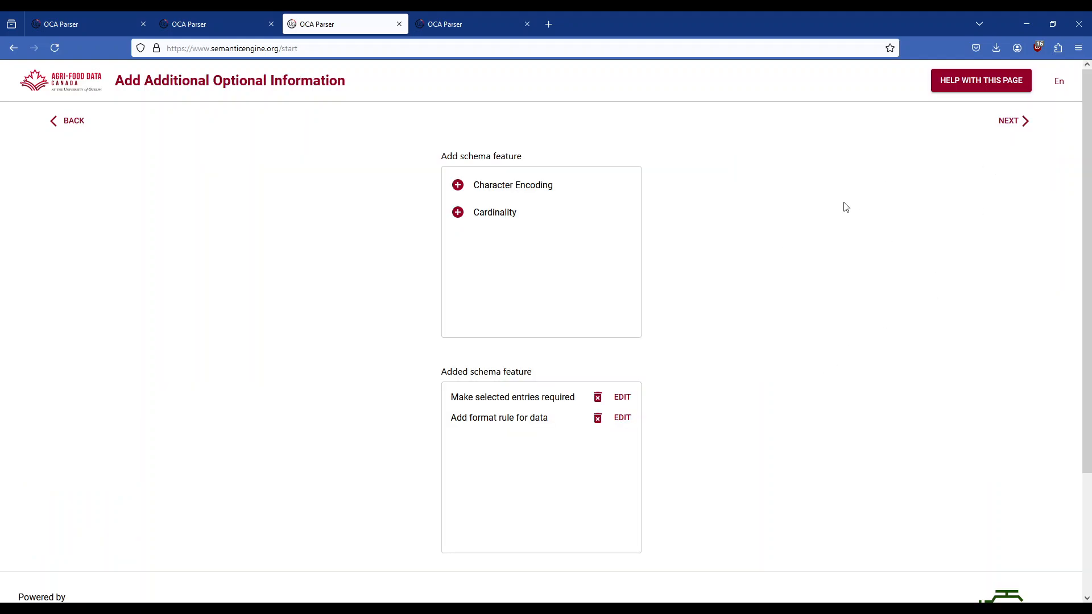
Step: Proceed to the schema review, check the Milk Aggregation metadata and attribute details, and finish and export the schema
{"action": "left_click", "coordinate": [1022, 121]}
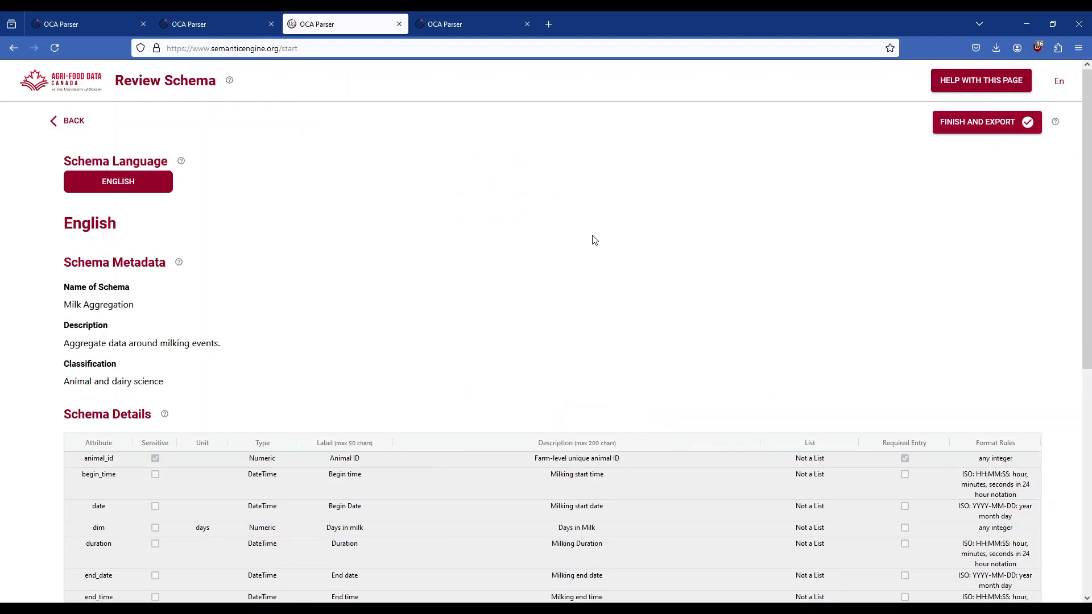
{"action": "scroll", "coordinate": [592, 241], "scroll_direction": "down", "scroll_amount": 2}
{"action": "scroll", "coordinate": [592, 241], "scroll_direction": "down", "scroll_amount": 3}
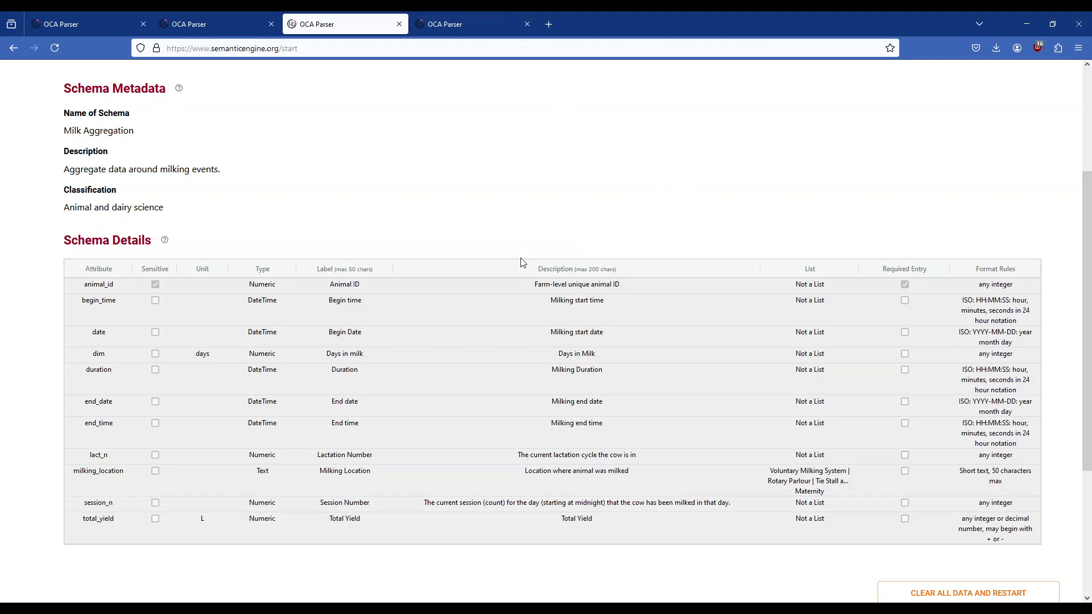
{"action": "scroll", "coordinate": [590, 549], "scroll_direction": "down", "scroll_amount": 3}
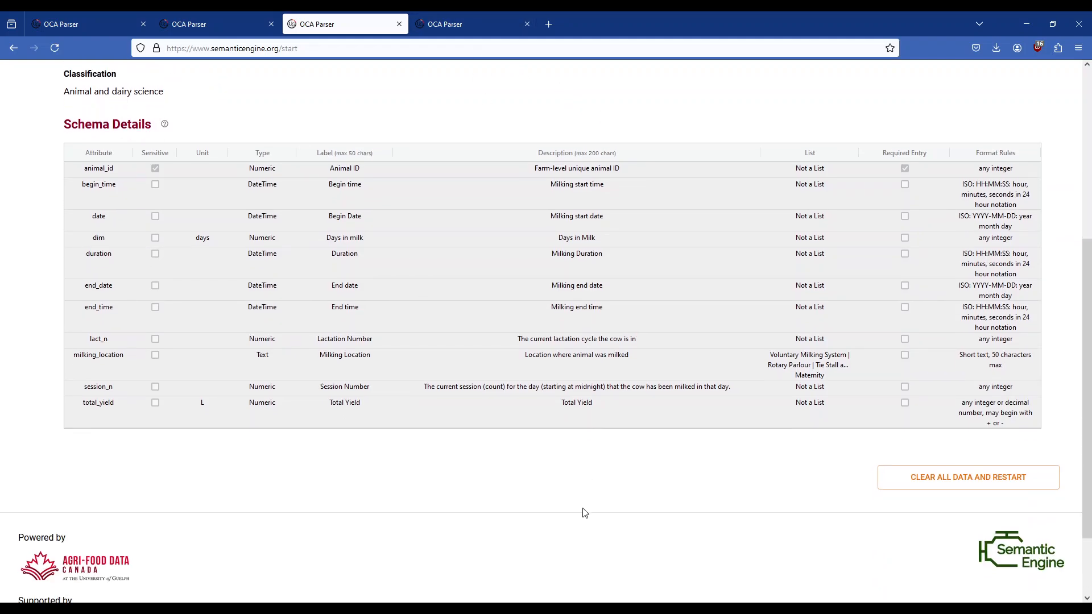
{"action": "scroll", "coordinate": [622, 417], "scroll_direction": "up", "scroll_amount": 3}
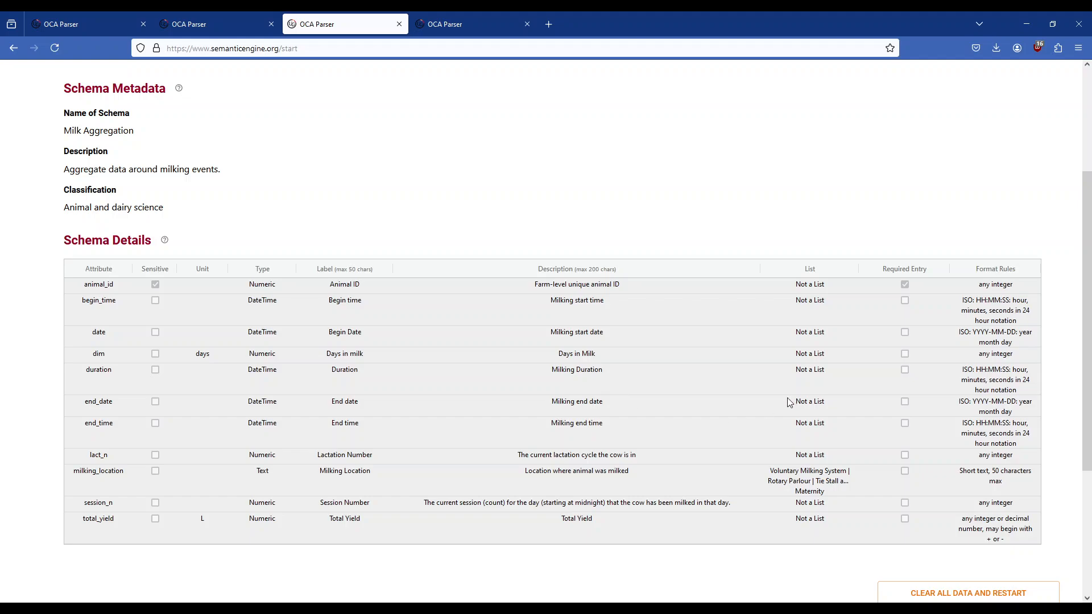
{"action": "scroll", "coordinate": [295, 241], "scroll_direction": "up", "scroll_amount": 2}
{"action": "scroll", "coordinate": [629, 256], "scroll_direction": "up", "scroll_amount": 2}
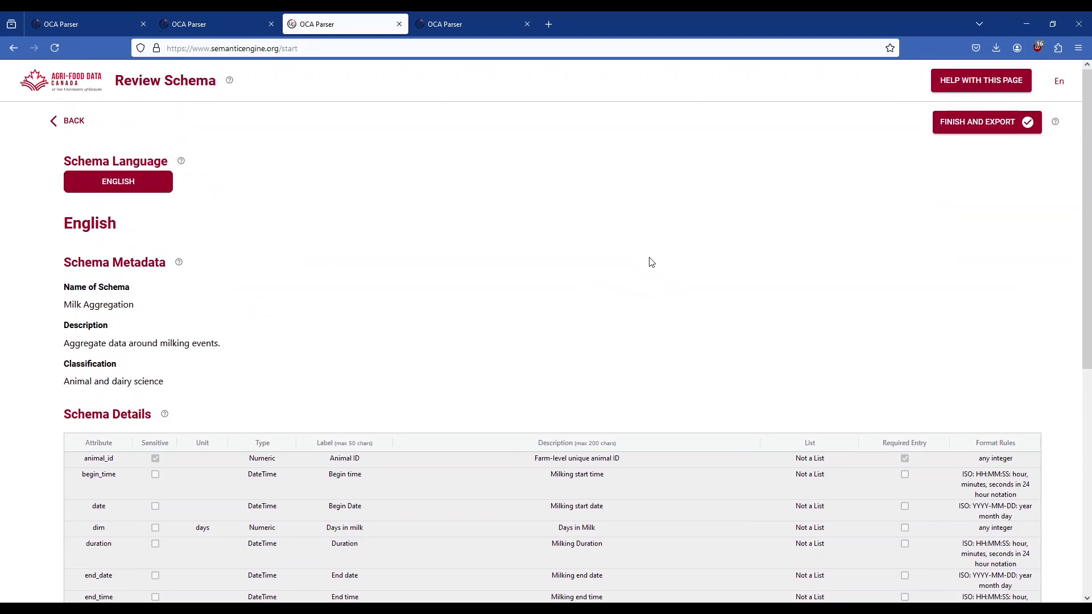
{"action": "left_click", "coordinate": [1007, 131]}
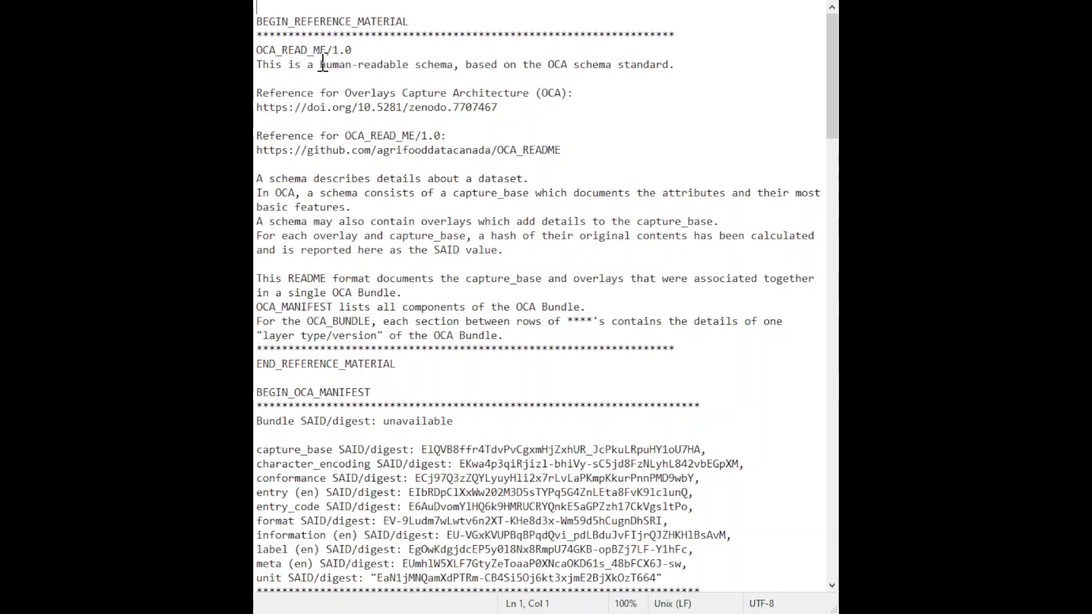
Step: In the exported OCA_READ_ME text file, examine the reference material and the capture_base SAID/digest in the OCA manifest
{"action": "left_click_drag", "start_coordinate": [282, 50], "coordinate": [553, 334]}
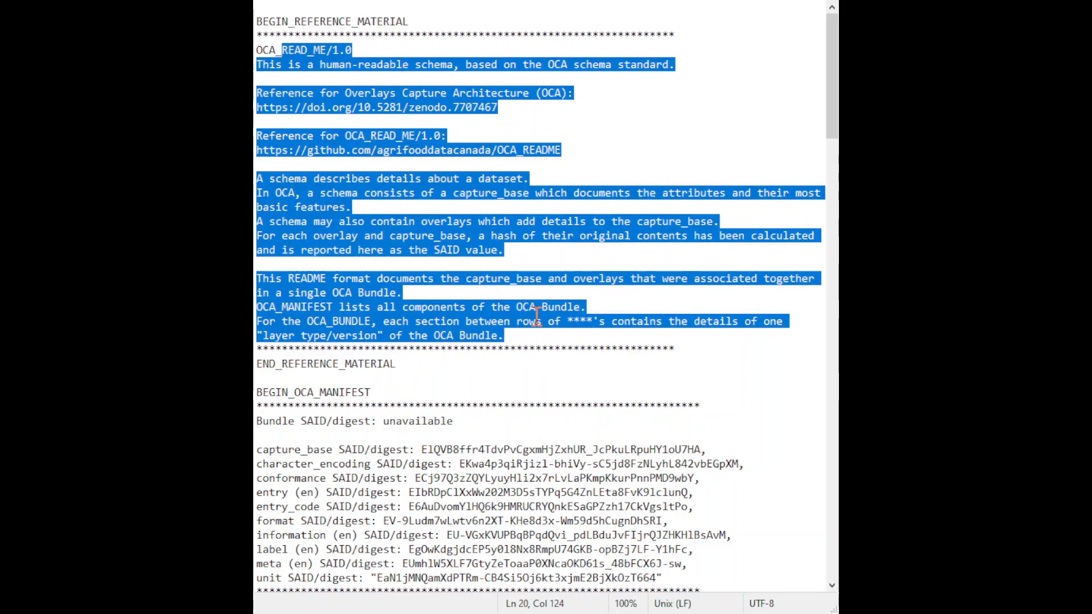
{"action": "scroll", "coordinate": [538, 316], "scroll_direction": "down", "scroll_amount": 12}
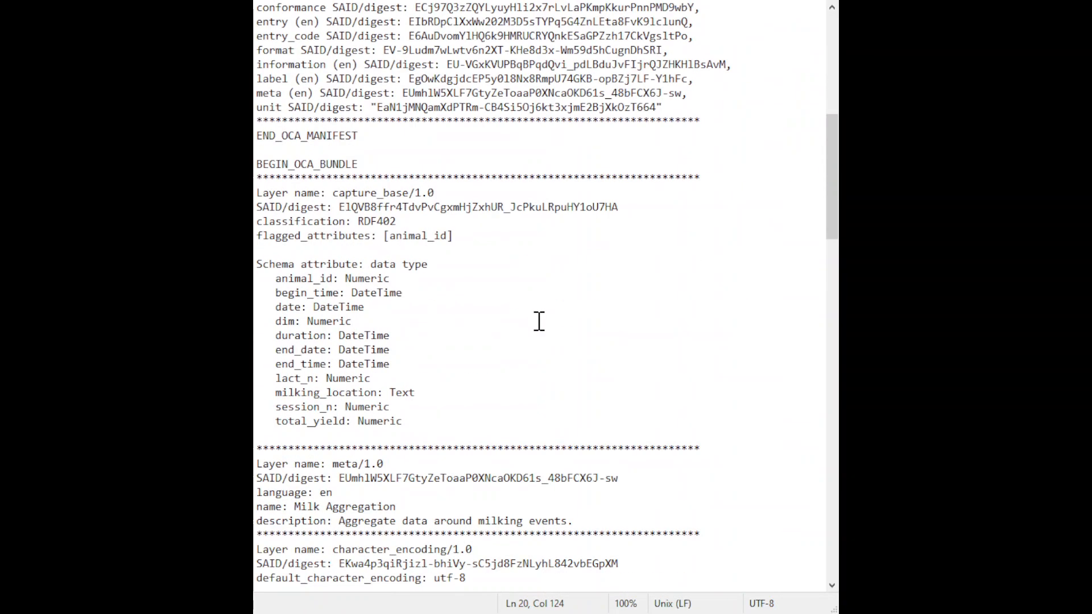
{"action": "scroll", "coordinate": [540, 247], "scroll_direction": "up", "scroll_amount": 3}
{"action": "left_click_drag", "start_coordinate": [703, 64], "coordinate": [421, 66]}
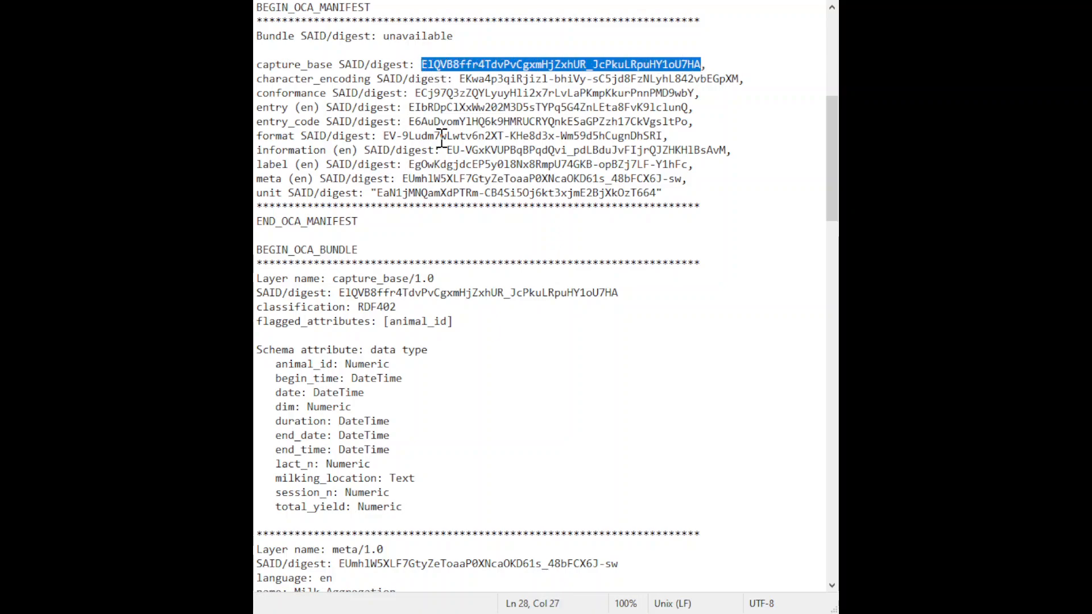
Step: Examine the OCA bundle layers from capture_base to entry, including animal_id's conformance value and the milking_location entries
{"action": "scroll", "coordinate": [532, 239], "scroll_direction": "down", "scroll_amount": 4}
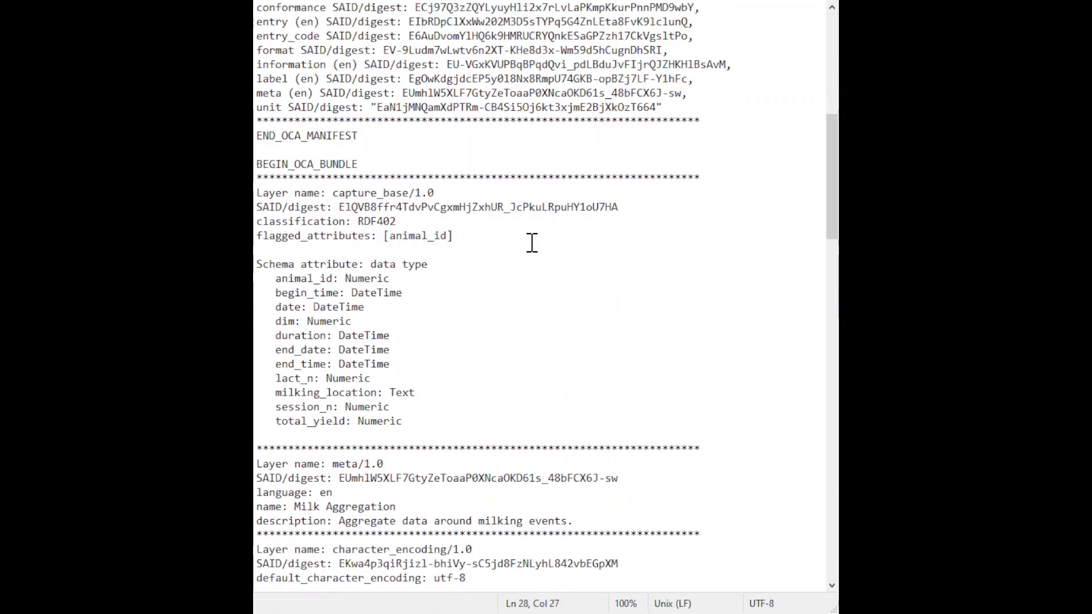
{"action": "mouse_move", "coordinate": [295, 194]}
{"action": "left_mouse_down"}
{"action": "mouse_move", "coordinate": [390, 194]}
{"action": "mouse_move", "coordinate": [415, 211]}
{"action": "mouse_move", "coordinate": [289, 210]}
{"action": "left_mouse_up"}
{"action": "scroll", "coordinate": [449, 339], "scroll_direction": "down", "scroll_amount": 5}
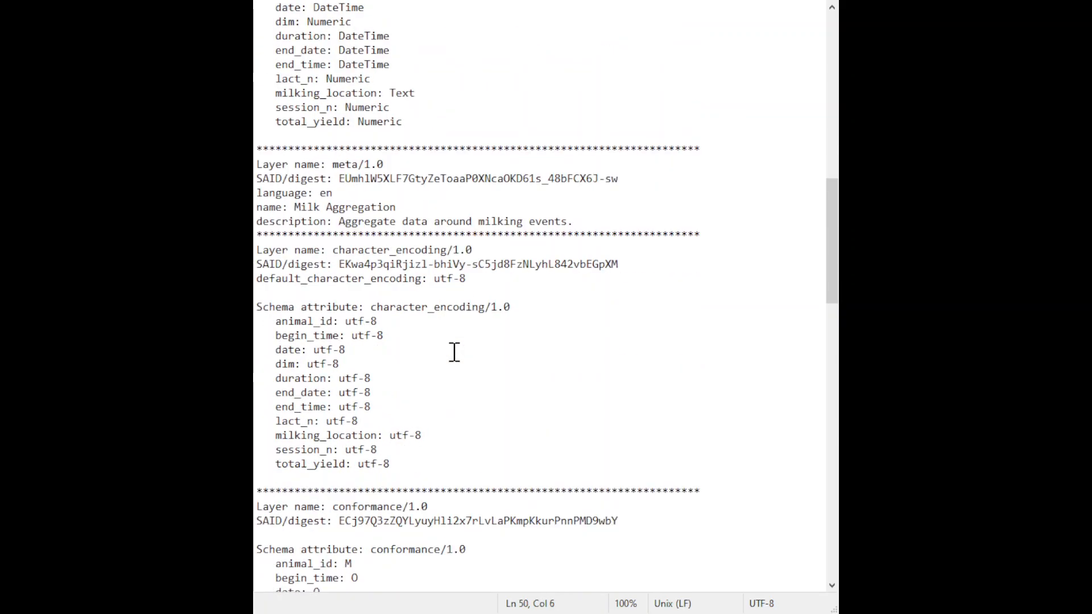
{"action": "scroll", "coordinate": [364, 325], "scroll_direction": "down", "scroll_amount": 5}
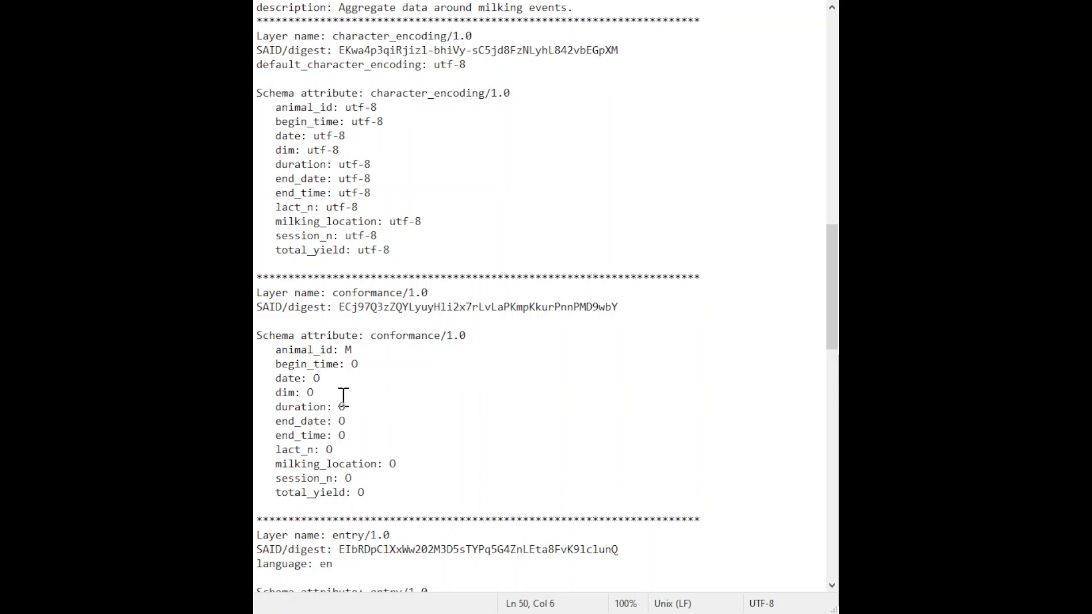
{"action": "double_click", "coordinate": [348, 350]}
{"action": "scroll", "coordinate": [490, 467], "scroll_direction": "down", "scroll_amount": 5}
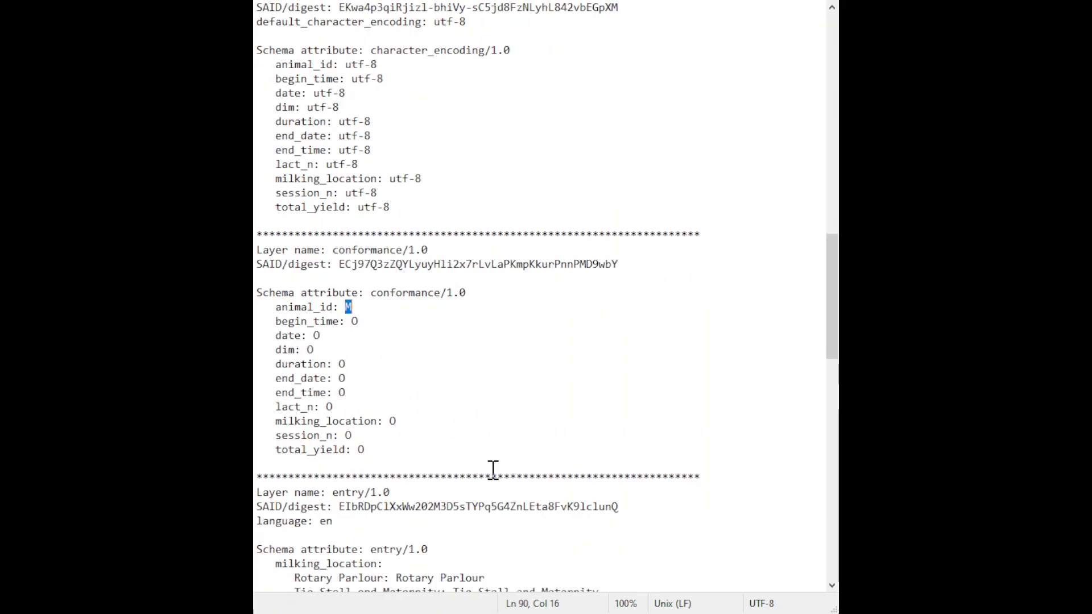
{"action": "scroll", "coordinate": [482, 464], "scroll_direction": "down", "scroll_amount": 4}
{"action": "left_click_drag", "start_coordinate": [635, 253], "coordinate": [308, 236]}
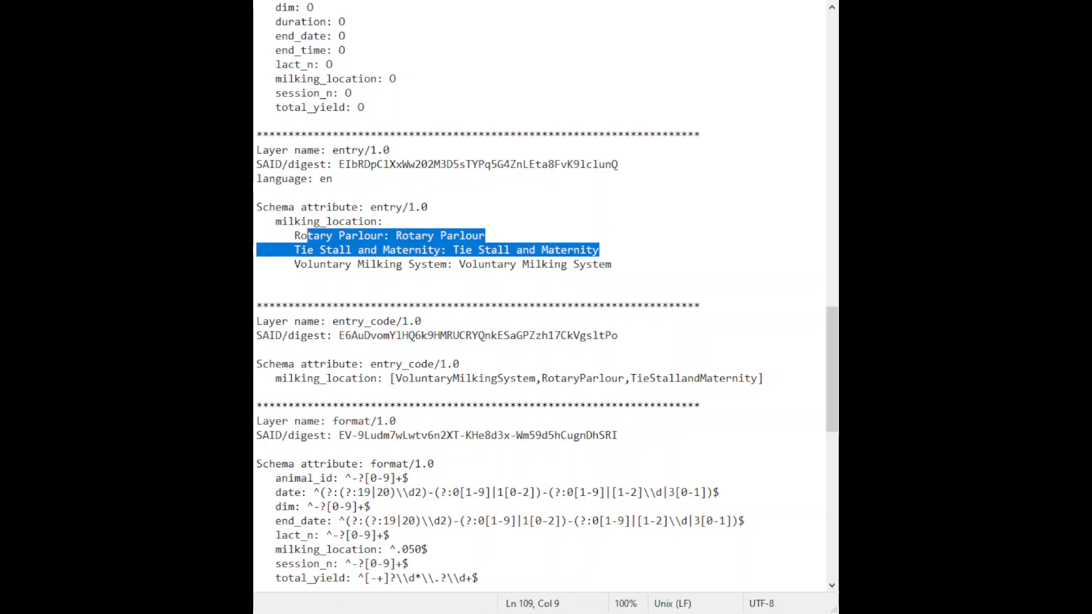